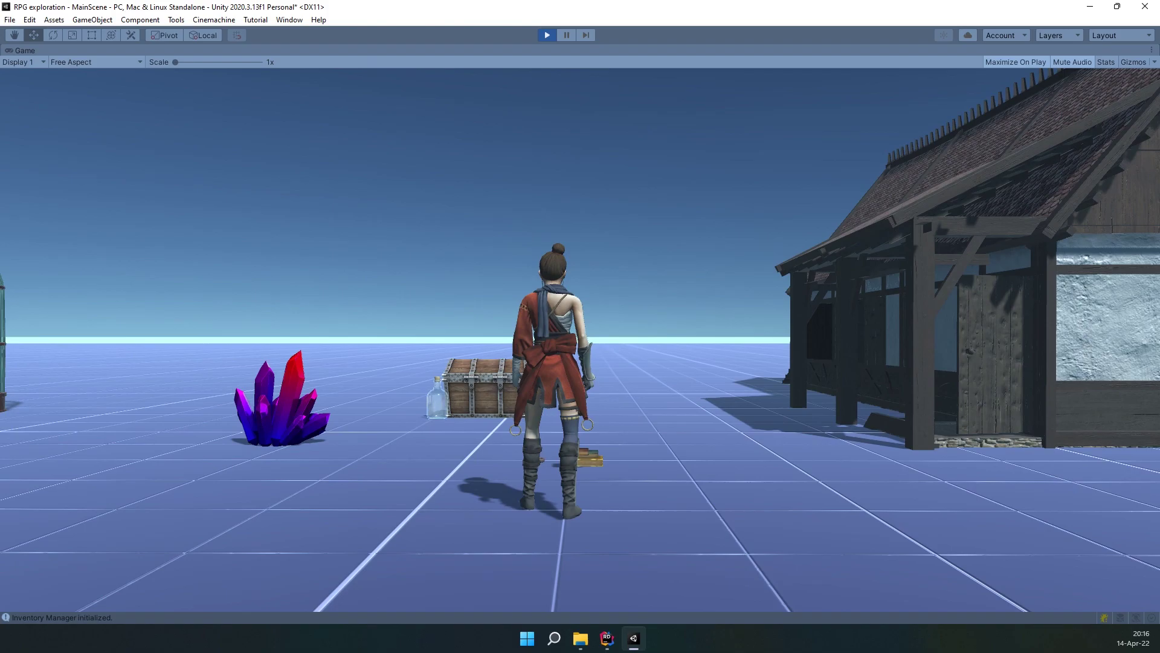
pyautogui.press('w')
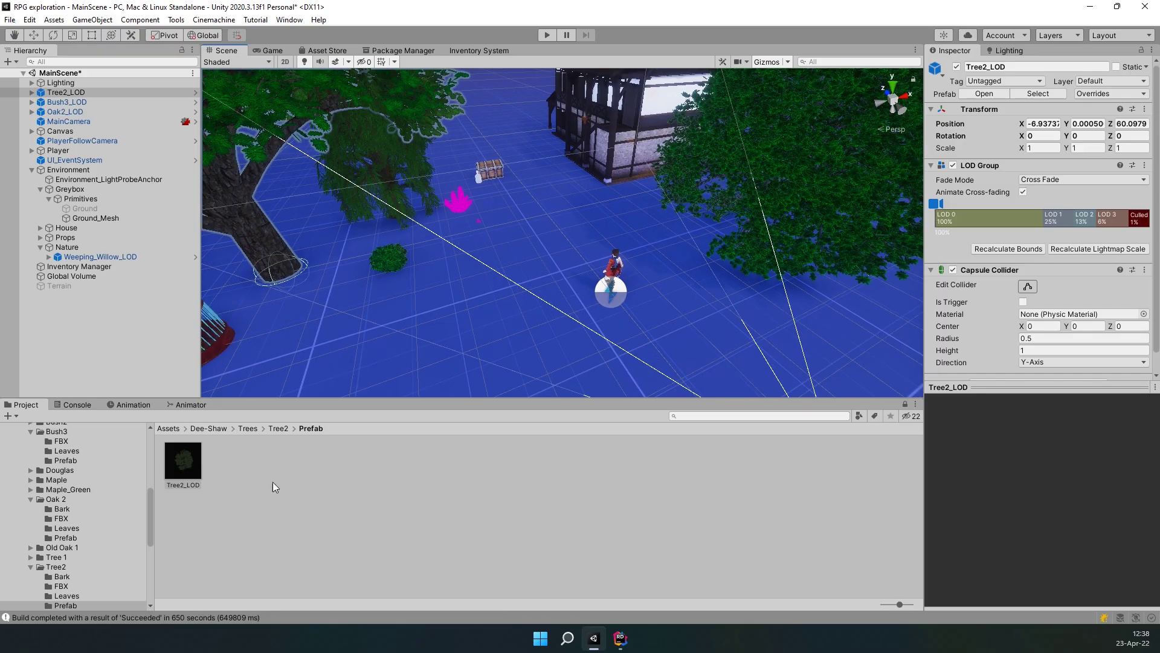
# Select the Weeping_Willow_LOD tree, check the vegetation in the Game view, and go back to the Trees asset folder
pyautogui.click(389, 192)
pyautogui.click(278, 428)
pyautogui.click(273, 51)
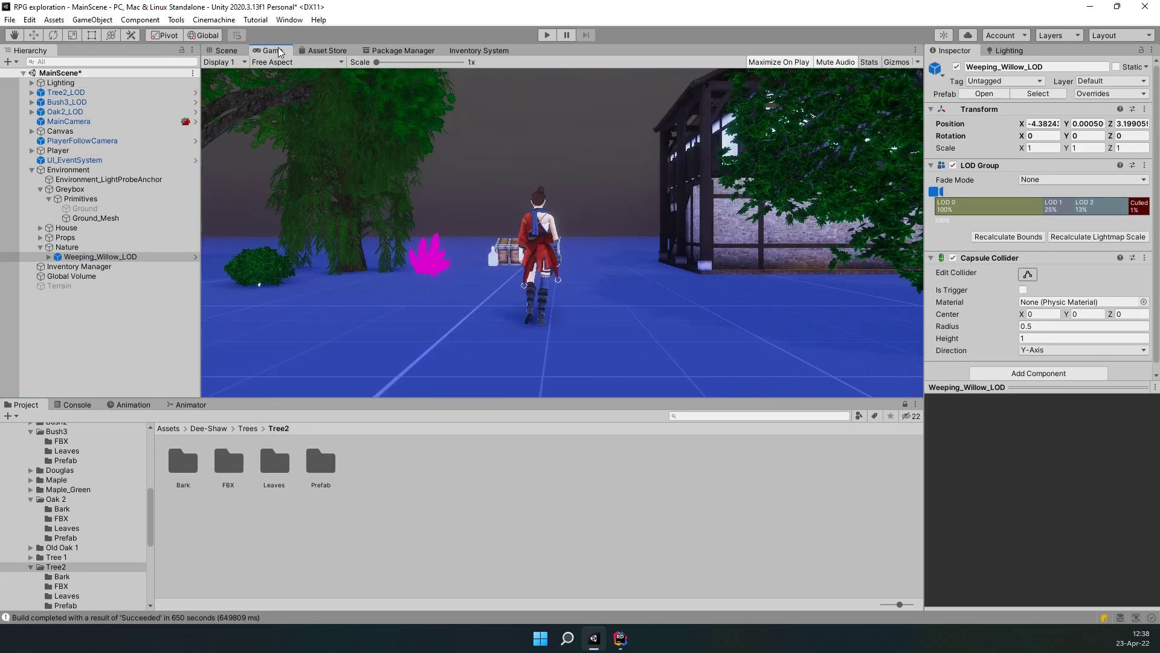
pyautogui.click(227, 51)
pyautogui.click(248, 428)
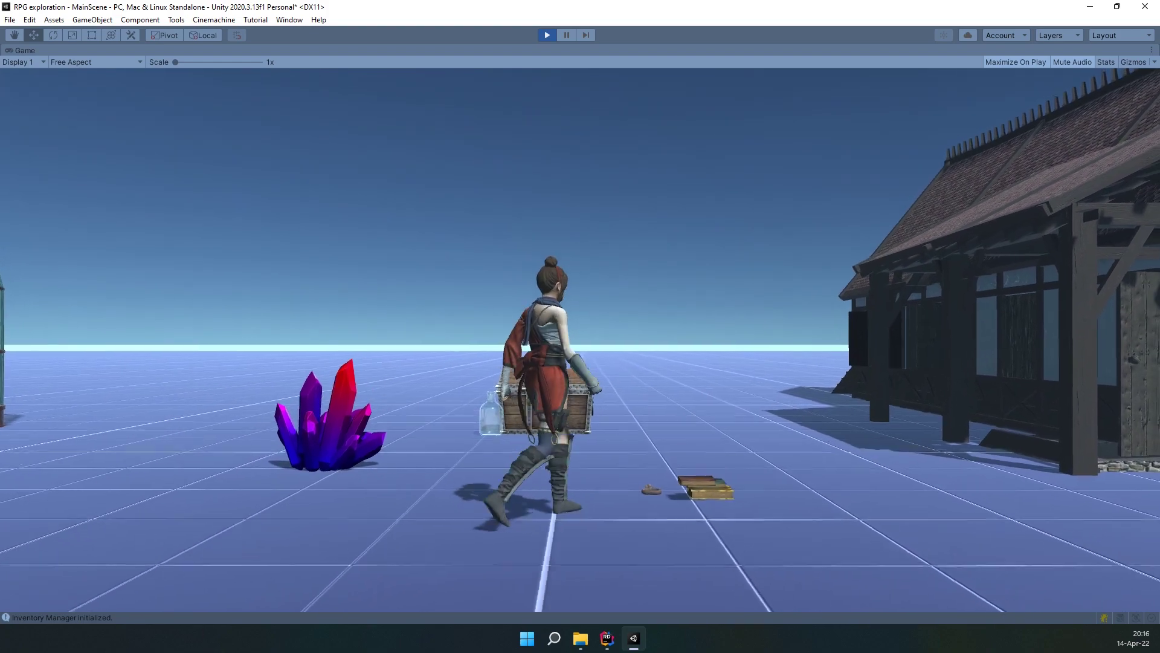
# Walk the character around the books, chest and crystals and over to the birdcage in the running game
pyautogui.press('d')
pyautogui.press('s')
pyautogui.press('a')
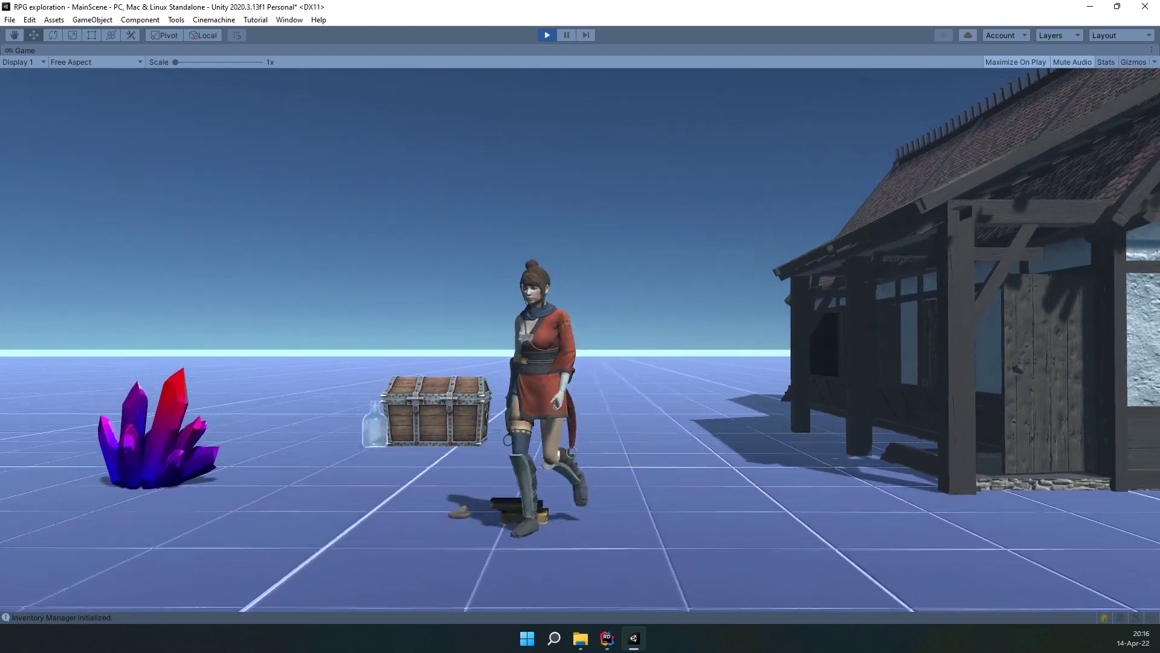
pyautogui.press('w')
pyautogui.press('a')
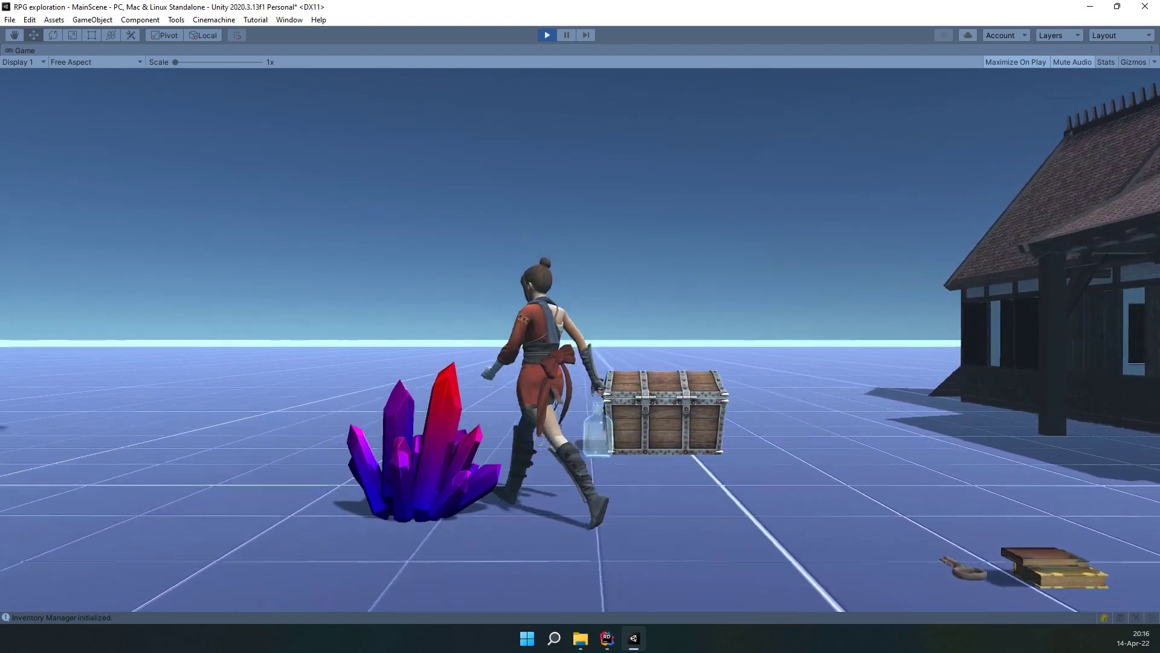
pyautogui.press('a')
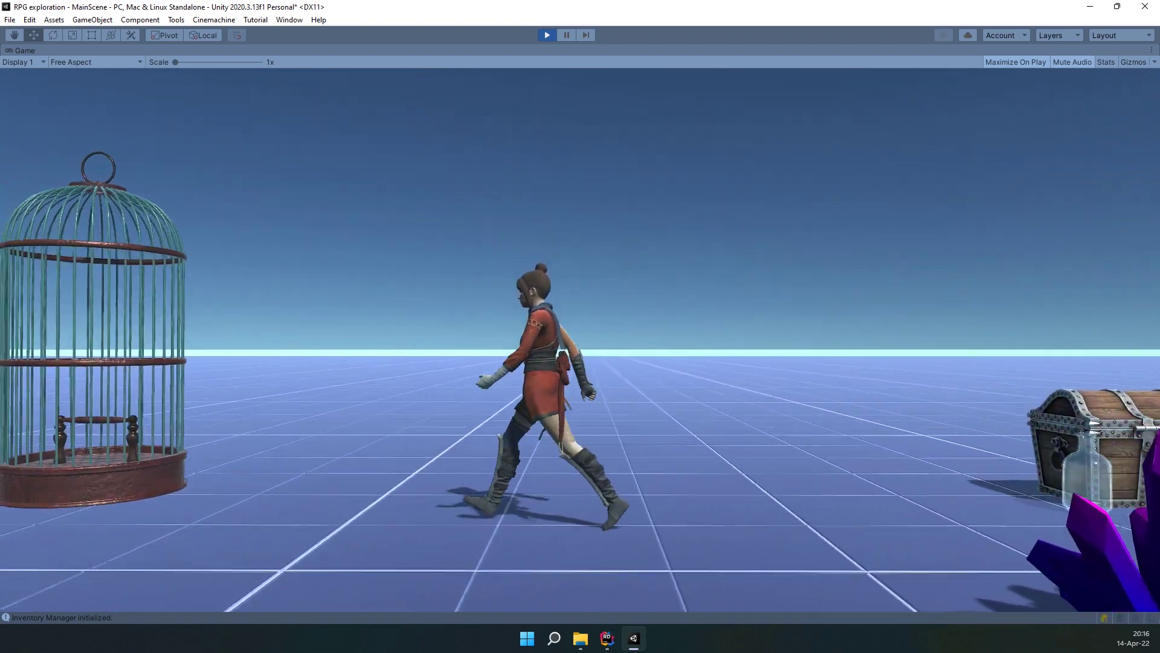
pyautogui.press('a')
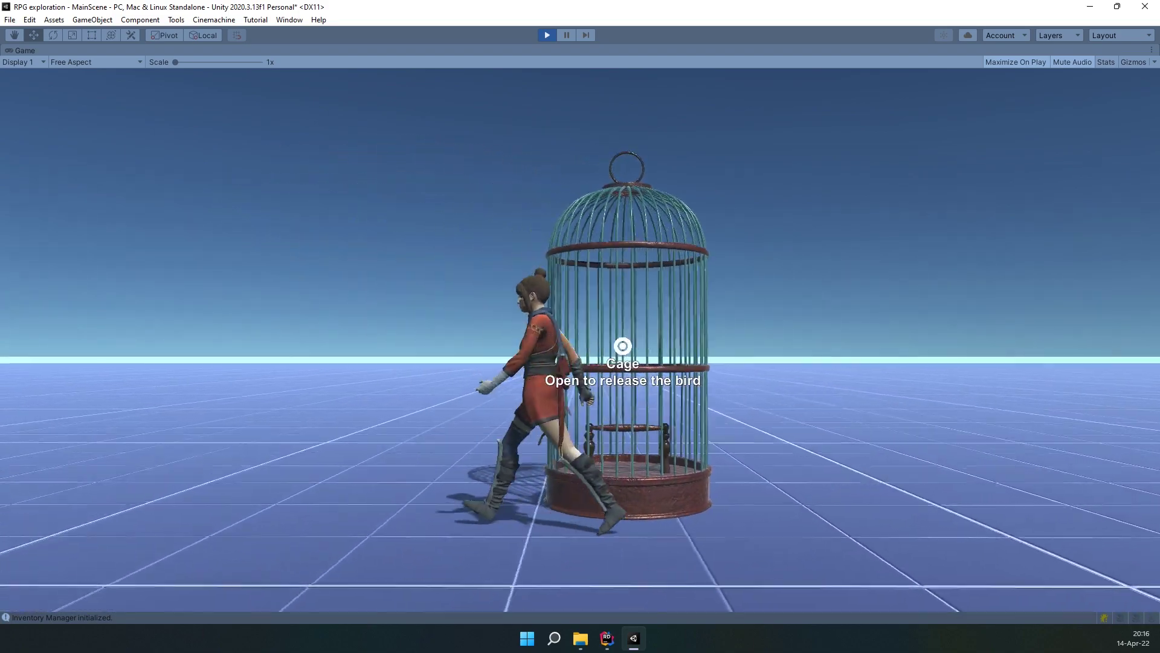
pyautogui.press('a')
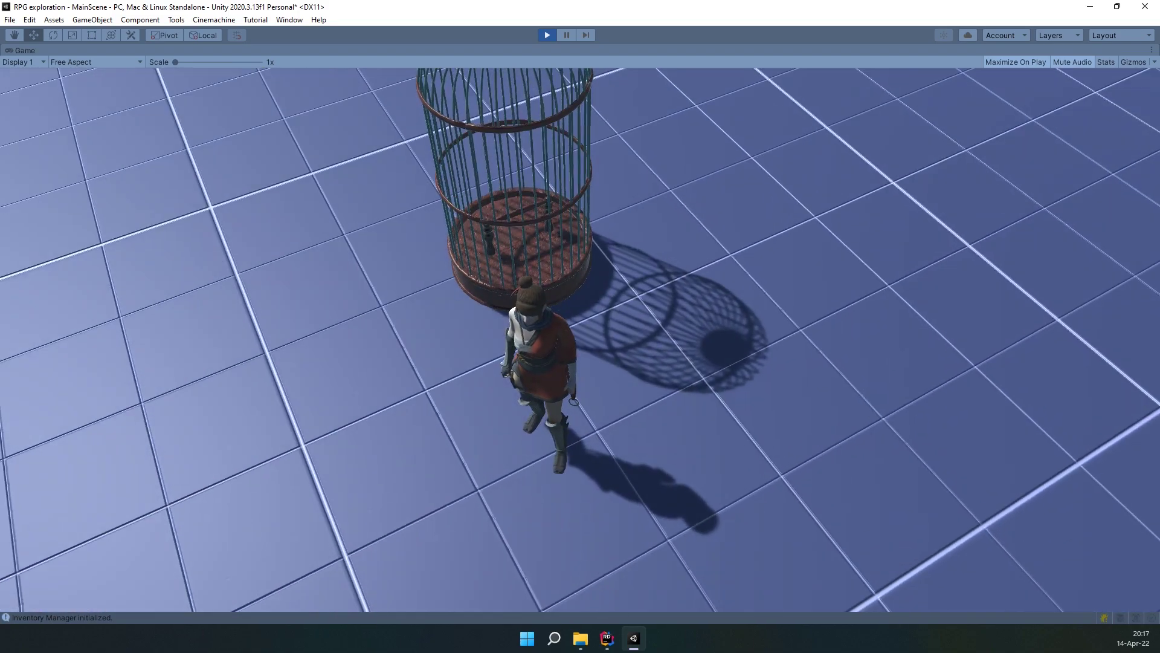
pyautogui.press('w')
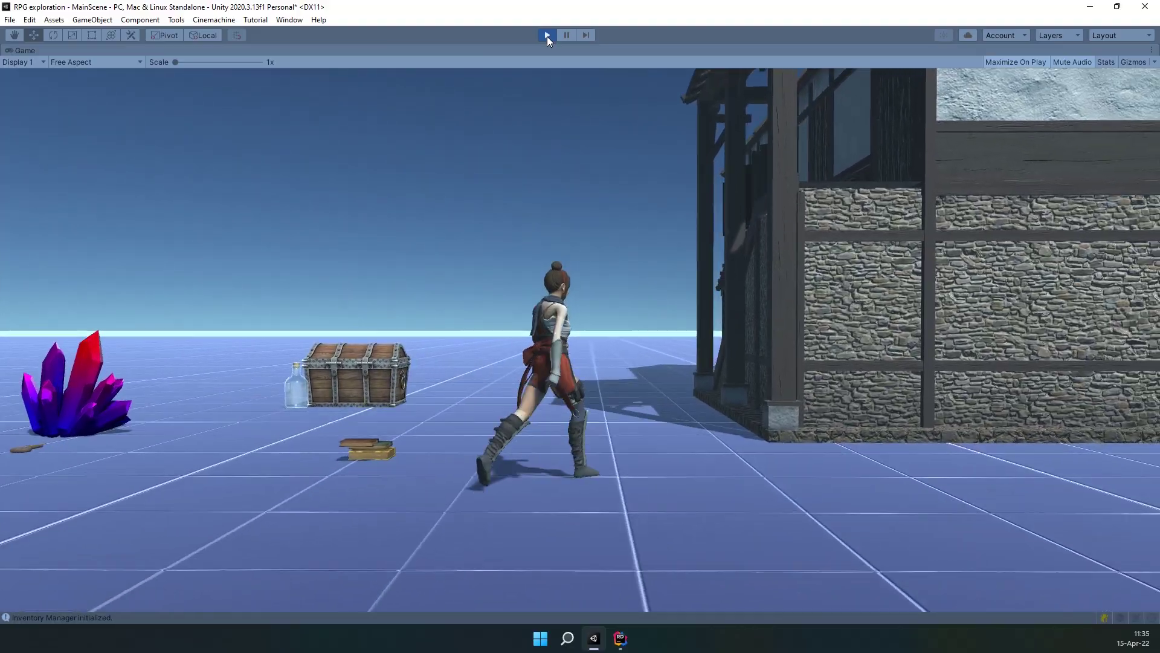
# Walk the character around the house and under the porch to the ground-floor door in the running game
pyautogui.press('w')
pyautogui.press('w')
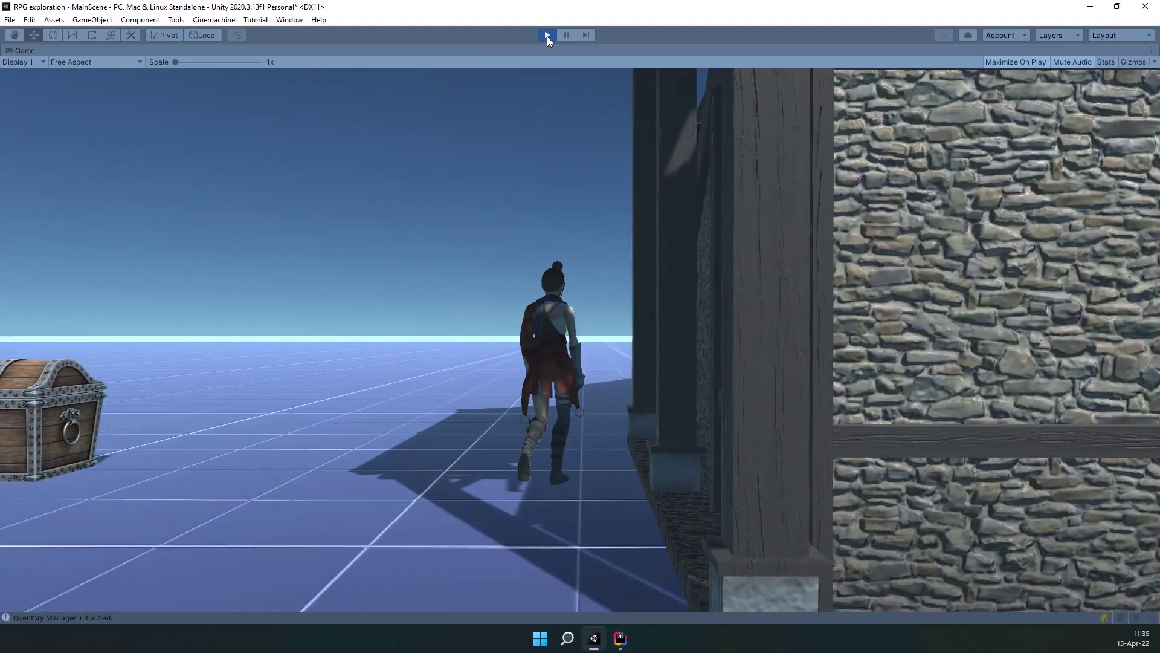
pyautogui.press('w')
pyautogui.press('d')
pyautogui.press('d')
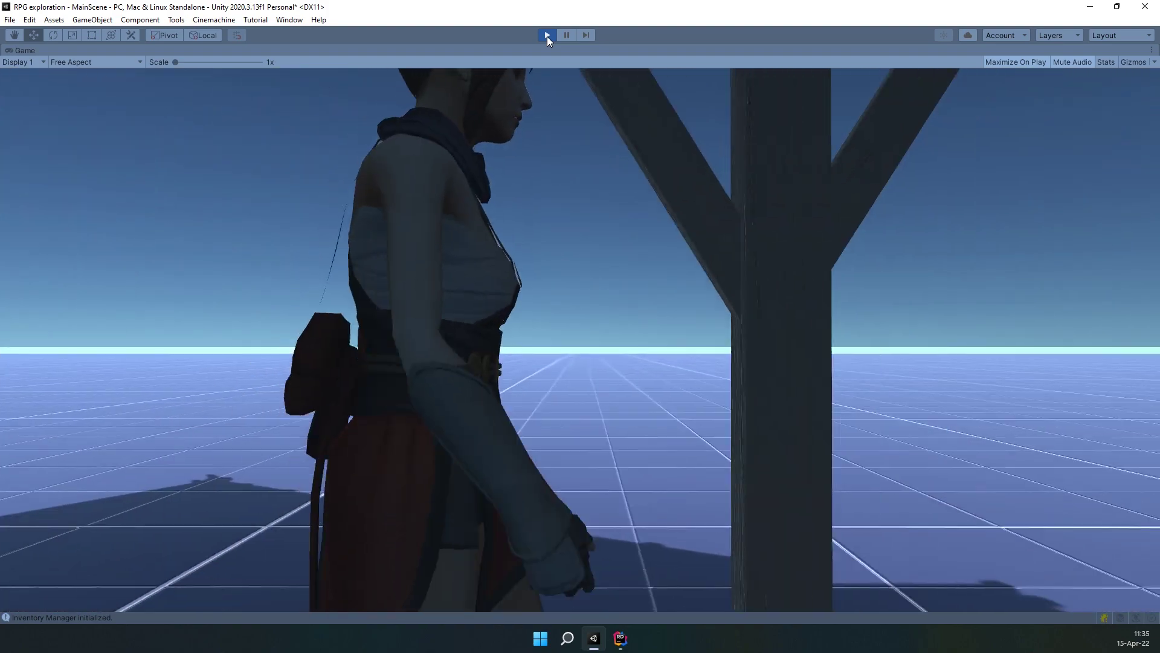
pyautogui.press('w')
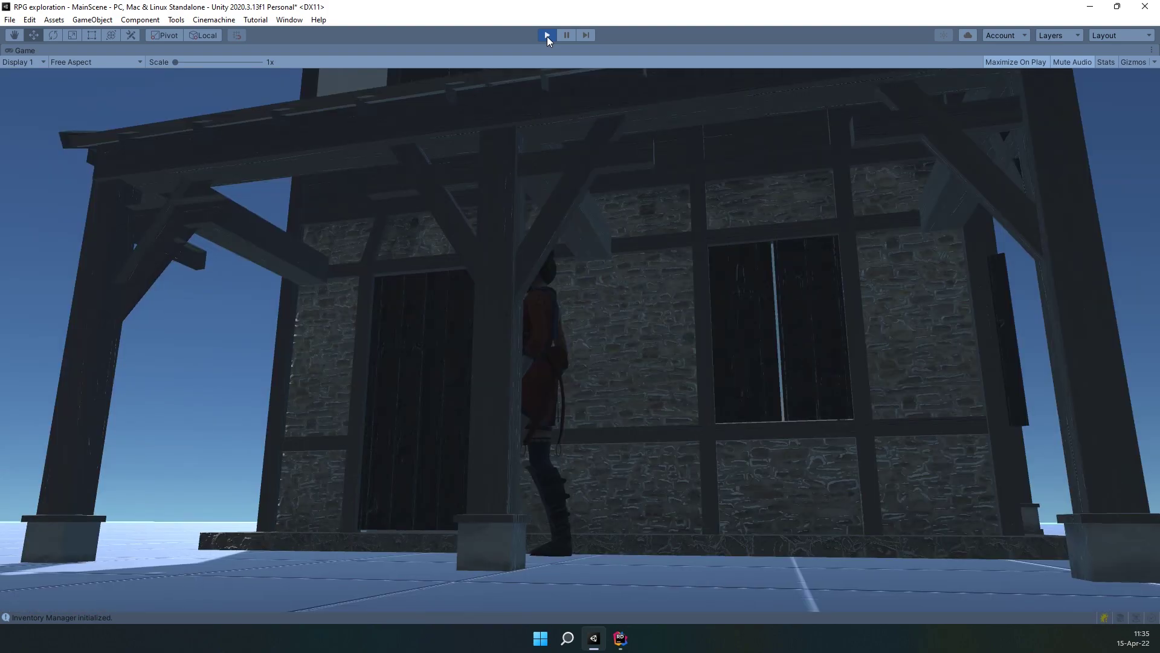
pyautogui.press('d')
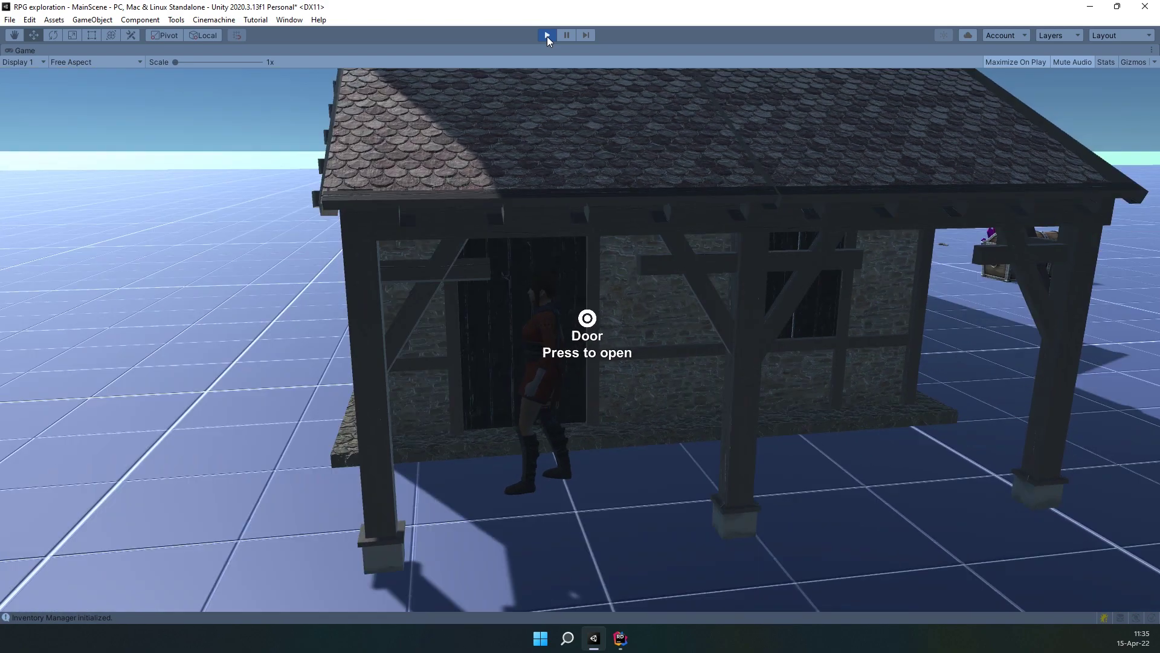
# Try to open the ground-floor door under the porch
pyautogui.press('e')
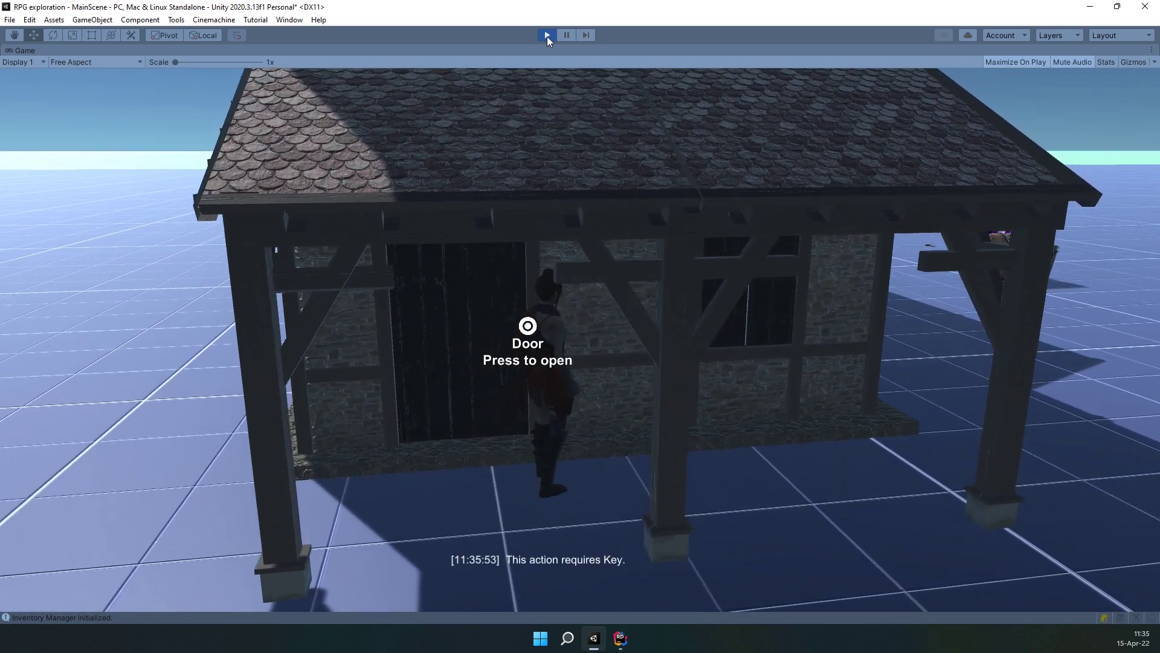
pyautogui.press('e')
pyautogui.press('e')
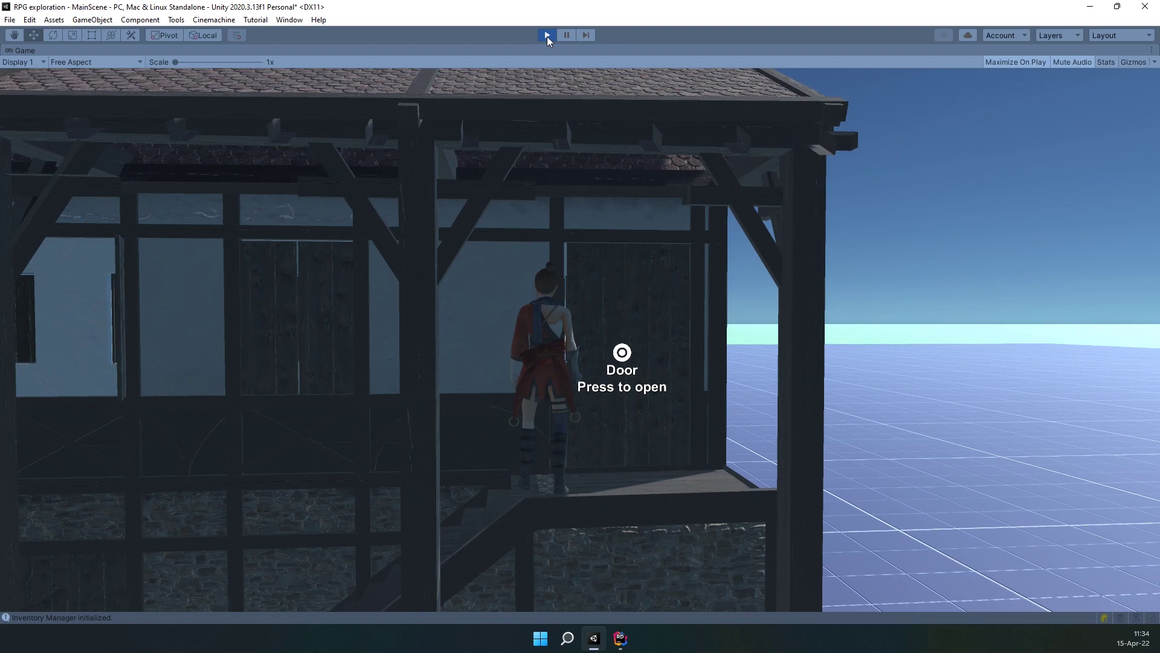
# Open the door at the top of the outside stairs and walk the character into the upper room
pyautogui.press('e')
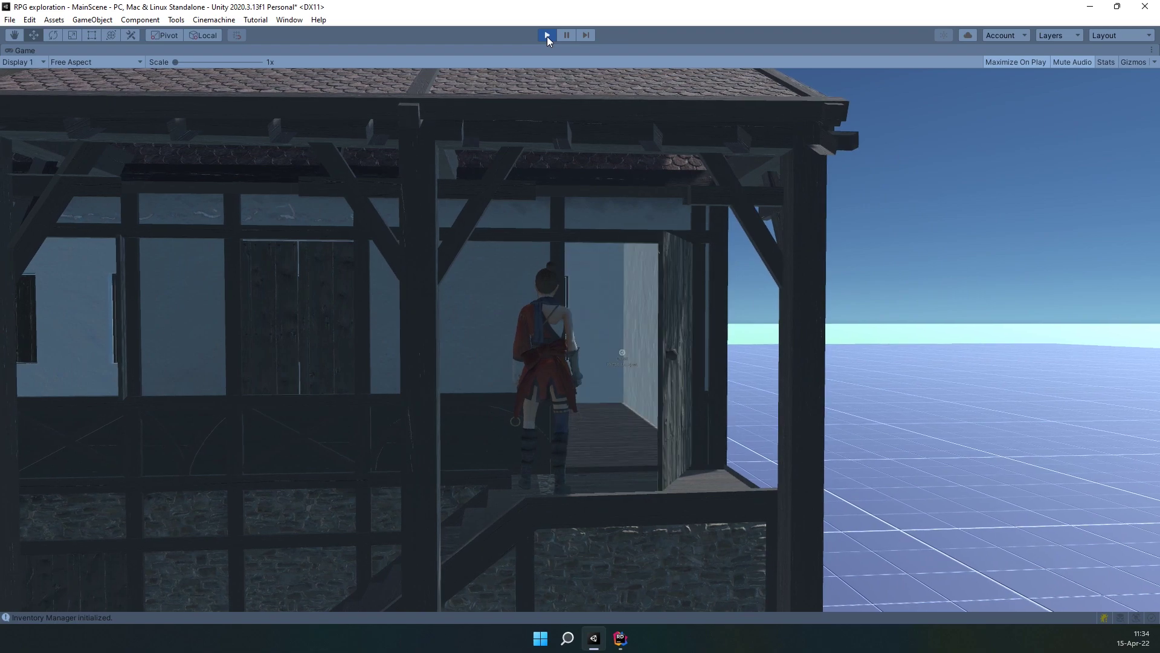
pyautogui.press('w')
pyautogui.press('w')
pyautogui.press('w')
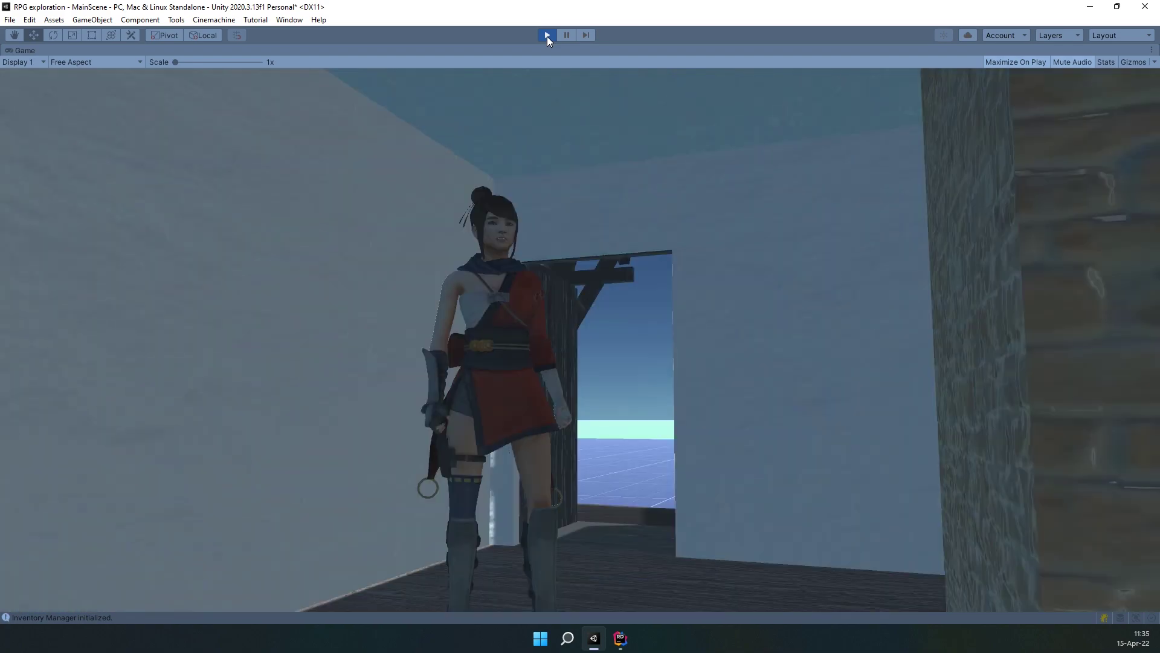
pyautogui.press('w')
pyautogui.press('w')
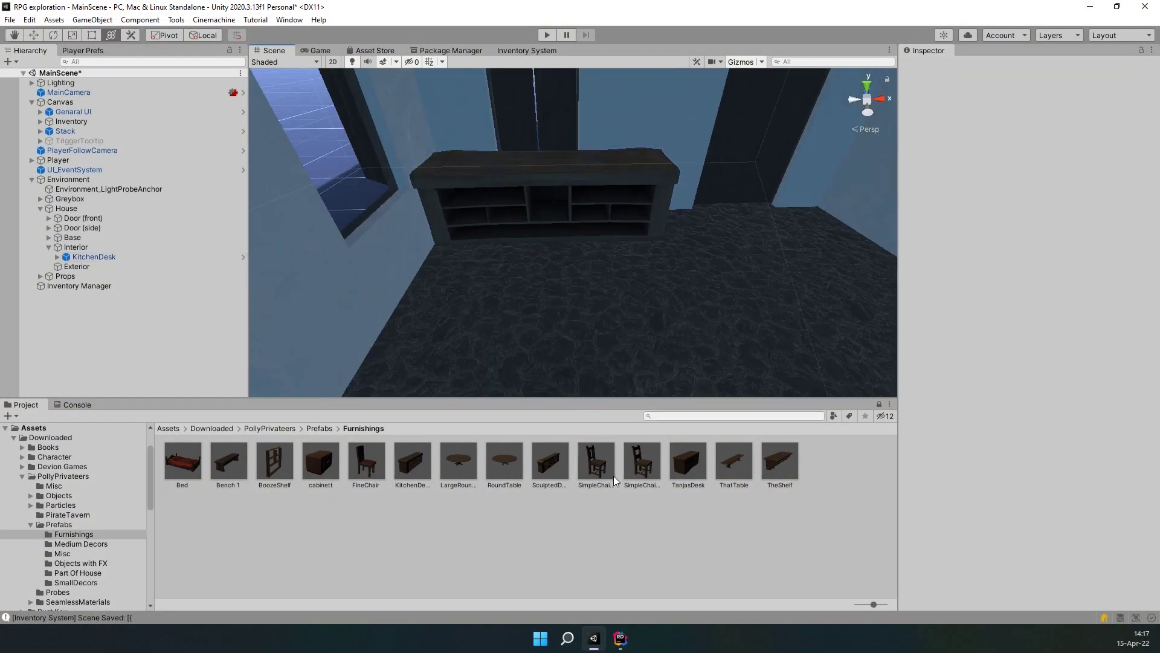
# Add a Medium pot with Rice from the Medium Decors prefabs to the room near the kitchen desk
pyautogui.click(81, 563)
pyautogui.doubleClick(365, 463)
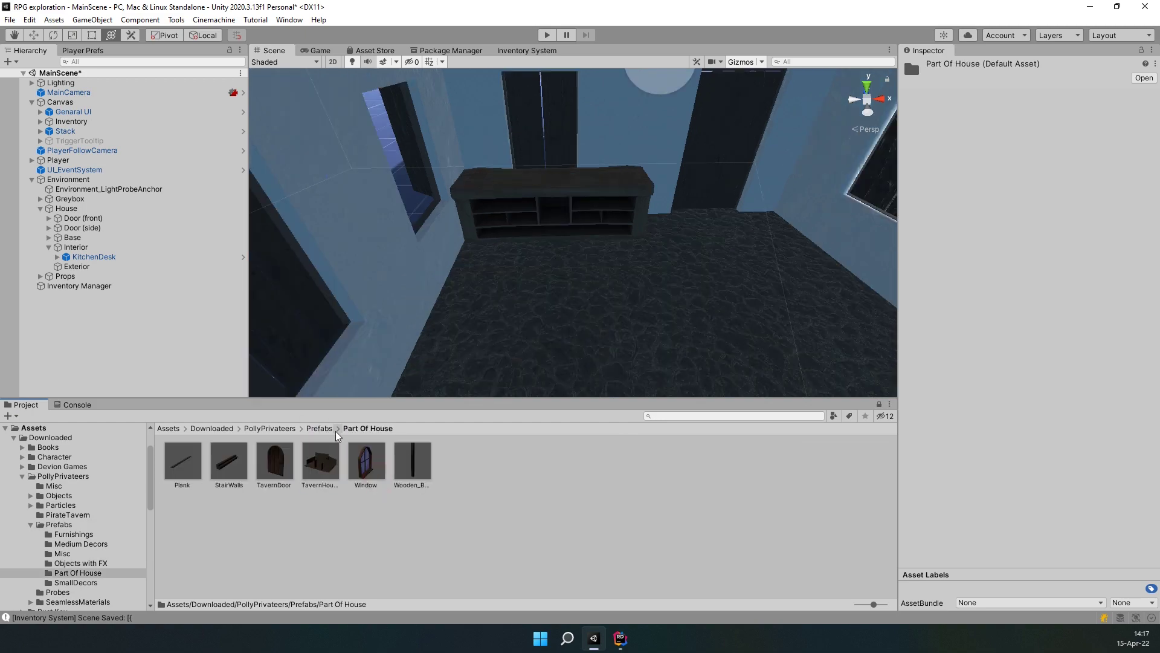
pyautogui.click(321, 429)
pyautogui.doubleClick(183, 463)
pyautogui.click(80, 543)
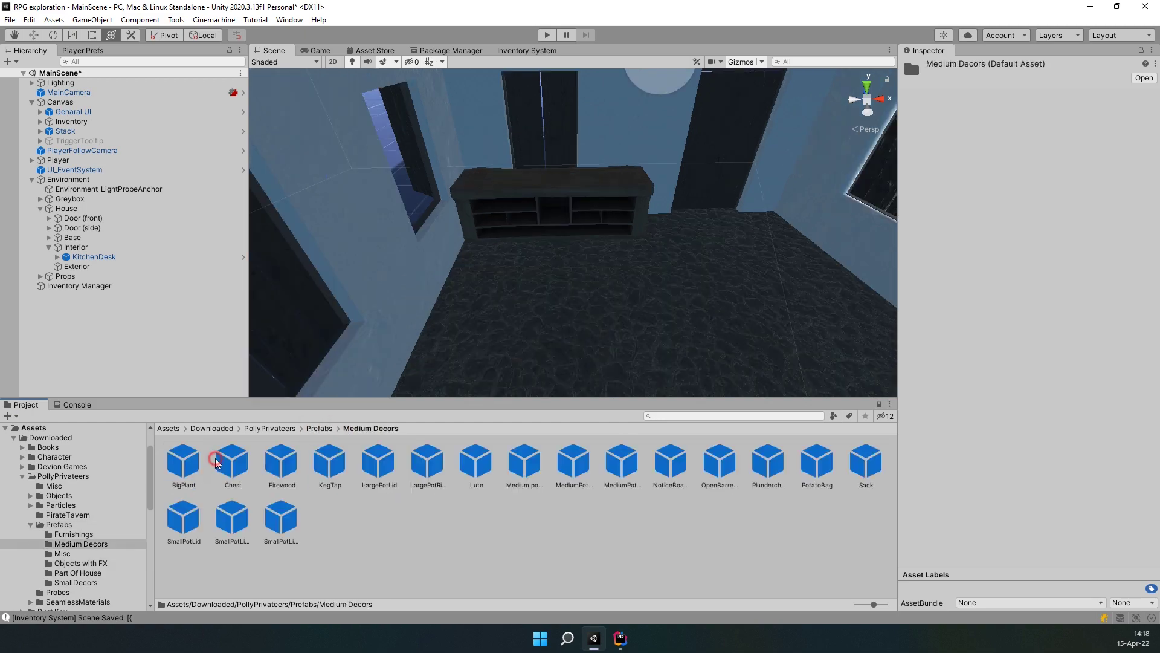
pyautogui.click(526, 465)
pyautogui.moveTo(521, 469); pyautogui.dragTo(671, 199)
# Adjust the rice pot's placement so it stands on the floor at the end of the kitchen desk
pyautogui.keyDown('alt'); pyautogui.moveTo(671, 199); pyautogui.dragTo(590, 200); pyautogui.keyUp('alt')
pyautogui.moveTo(614, 143); pyautogui.dragTo(614, 99)
pyautogui.keyDown('alt'); pyautogui.moveTo(604, 285); pyautogui.dragTo(544, 254); pyautogui.keyUp('alt')
pyautogui.moveTo(541, 239); pyautogui.dragTo(553, 179)
pyautogui.keyDown('alt'); pyautogui.moveTo(518, 300); pyautogui.dragTo(628, 199); pyautogui.keyUp('alt')
pyautogui.moveTo(699, 104); pyautogui.dragTo(697, 109)
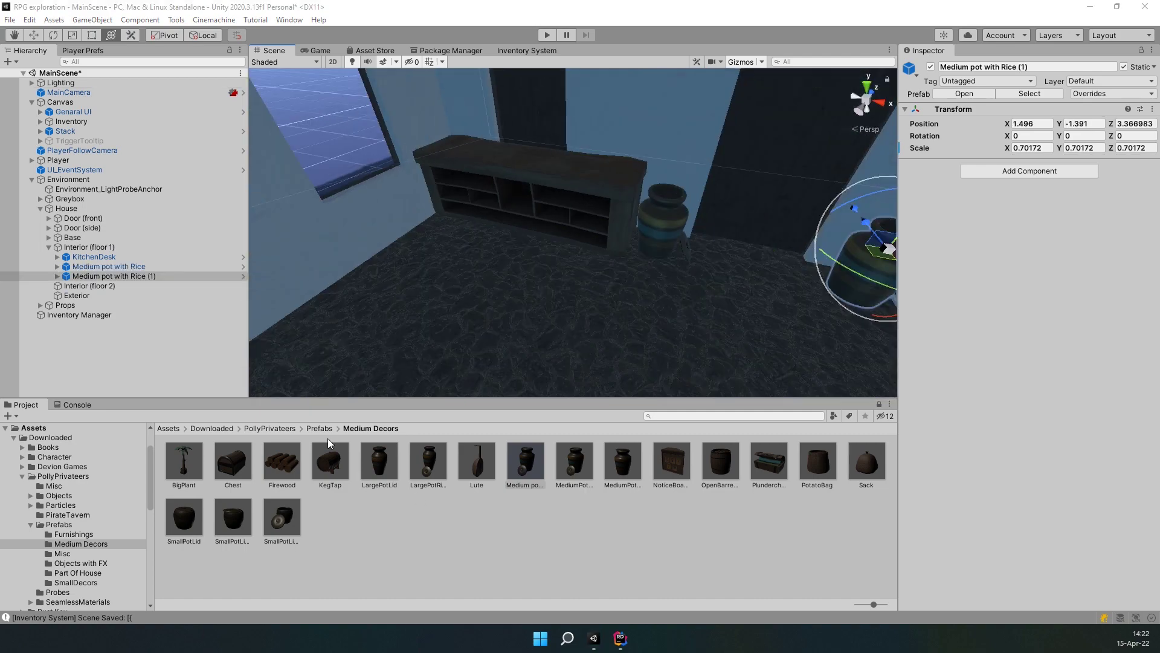
# Place the Lantern prefab from Objects with FX on top of the kitchen desk
pyautogui.click(321, 428)
pyautogui.doubleClick(324, 461)
pyautogui.moveTo(229, 461); pyautogui.dragTo(590, 162)
pyautogui.keyDown('alt'); pyautogui.moveTo(590, 181); pyautogui.dragTo(683, 200); pyautogui.keyUp('alt')
pyautogui.moveTo(604, 198); pyautogui.dragTo(668, 194)
pyautogui.scroll(-3, 764, 266)
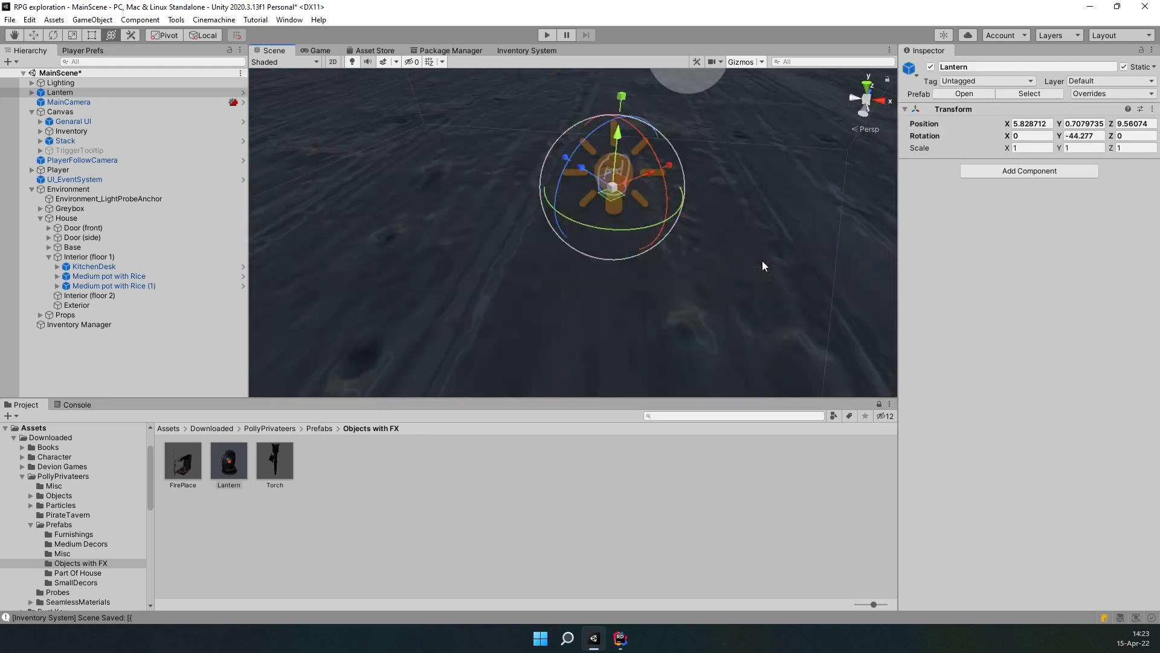
# Place TanjasDesk from the Furnishings prefabs beside the chimney at about X 5.978, Z 4.497, scaled to about 0.65
pyautogui.click(674, 169)
pyautogui.keyDown('alt'); pyautogui.moveTo(764, 266); pyautogui.dragTo(749, 175); pyautogui.keyUp('alt')
pyautogui.keyDown('alt'); pyautogui.moveTo(725, 260); pyautogui.dragTo(599, 329); pyautogui.keyUp('alt')
pyautogui.moveTo(598, 329); pyautogui.dragTo(539, 220, button='middle')
pyautogui.keyDown('alt'); pyautogui.moveTo(539, 220); pyautogui.dragTo(616, 346); pyautogui.keyUp('alt')
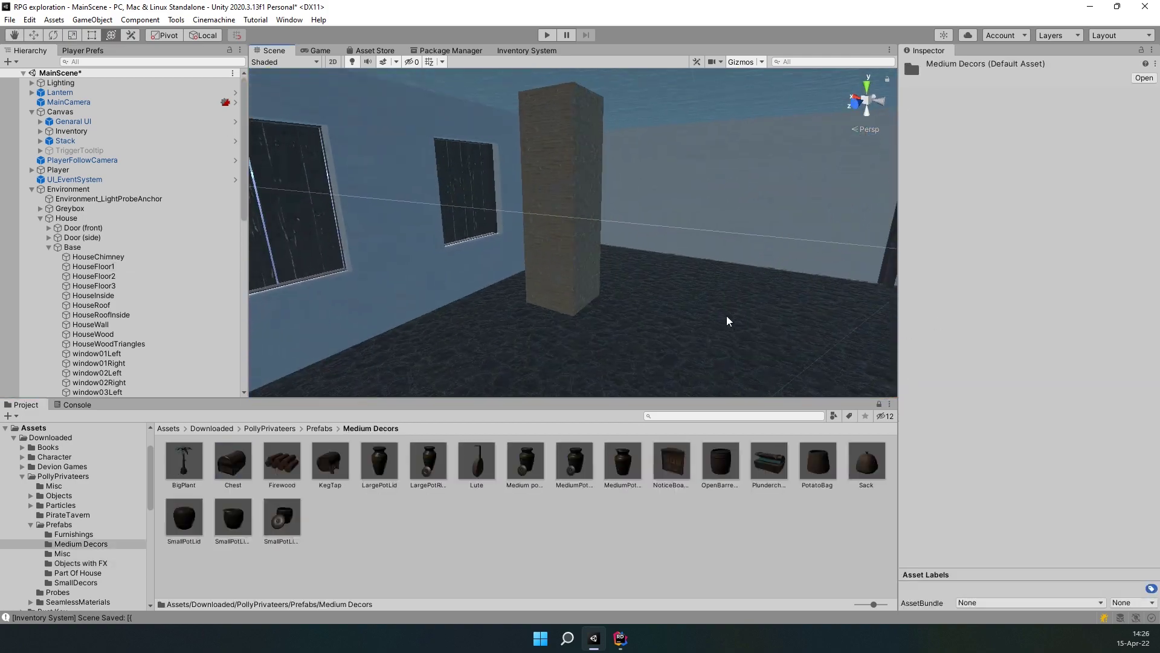
pyautogui.keyDown('alt'); pyautogui.moveTo(729, 320); pyautogui.dragTo(797, 326); pyautogui.keyUp('alt')
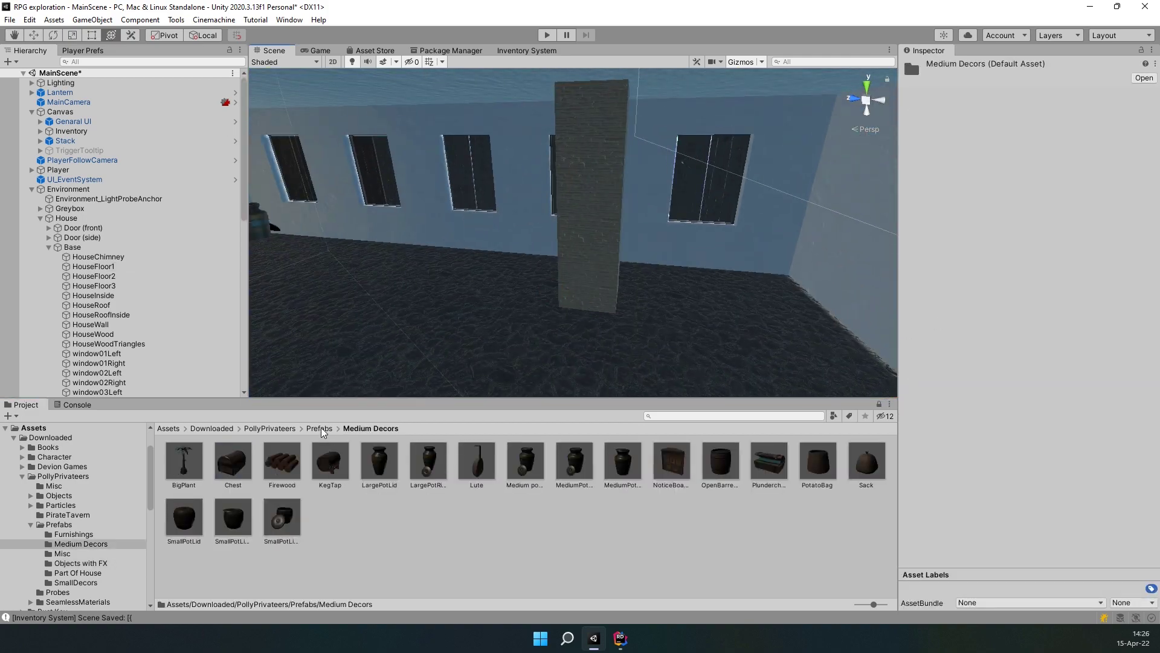
pyautogui.click(319, 428)
pyautogui.click(365, 459)
pyautogui.doubleClick(183, 459)
pyautogui.moveTo(757, 289); pyautogui.dragTo(491, 303)
pyautogui.scroll(3, 468, 332)
pyautogui.click(673, 332)
pyautogui.click(490, 303)
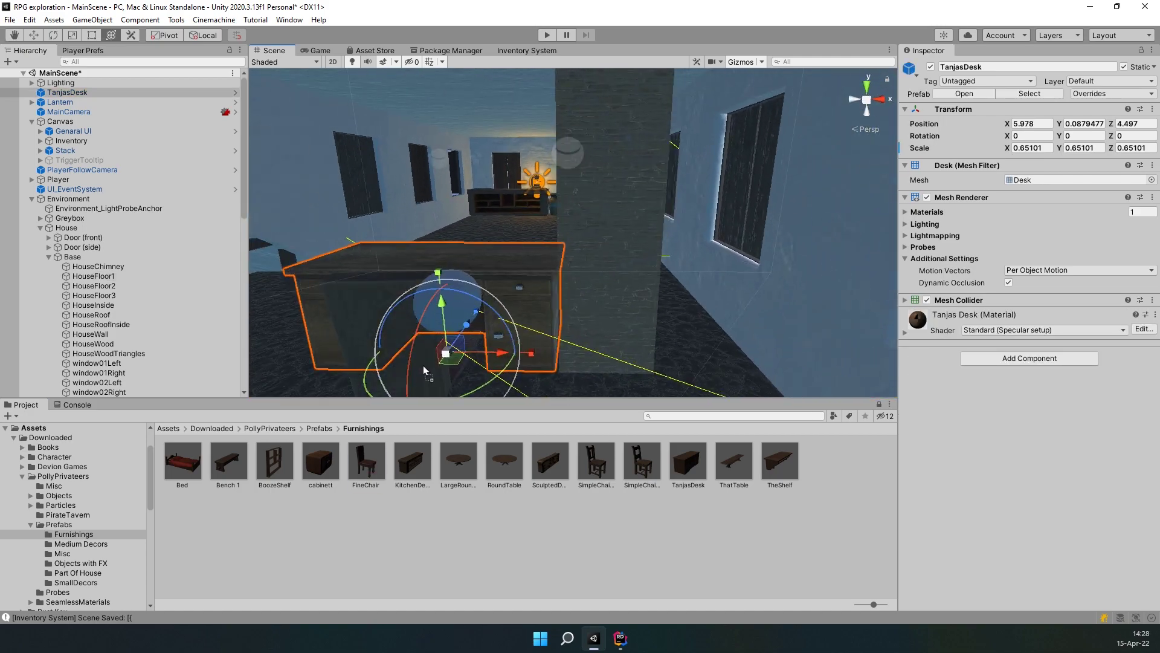
# Add the FineChair prefab and position it on the floor behind TanjasDesk
pyautogui.moveTo(366, 460); pyautogui.dragTo(423, 357)
pyautogui.keyDown('alt'); pyautogui.moveTo(629, 369); pyautogui.dragTo(569, 310); pyautogui.keyUp('alt')
pyautogui.moveTo(433, 339); pyautogui.dragTo(443, 279)
pyautogui.keyDown('alt'); pyautogui.moveTo(459, 305); pyautogui.dragTo(544, 286); pyautogui.keyUp('alt')
pyautogui.moveTo(535, 286); pyautogui.dragTo(618, 291)
pyautogui.keyDown('alt'); pyautogui.moveTo(619, 291); pyautogui.dragTo(632, 331); pyautogui.keyUp('alt')
pyautogui.moveTo(632, 331); pyautogui.dragTo(675, 333)
pyautogui.click(511, 300)
pyautogui.click(511, 300)
pyautogui.keyDown('alt'); pyautogui.moveTo(777, 269); pyautogui.dragTo(17, 38); pyautogui.keyUp('alt')
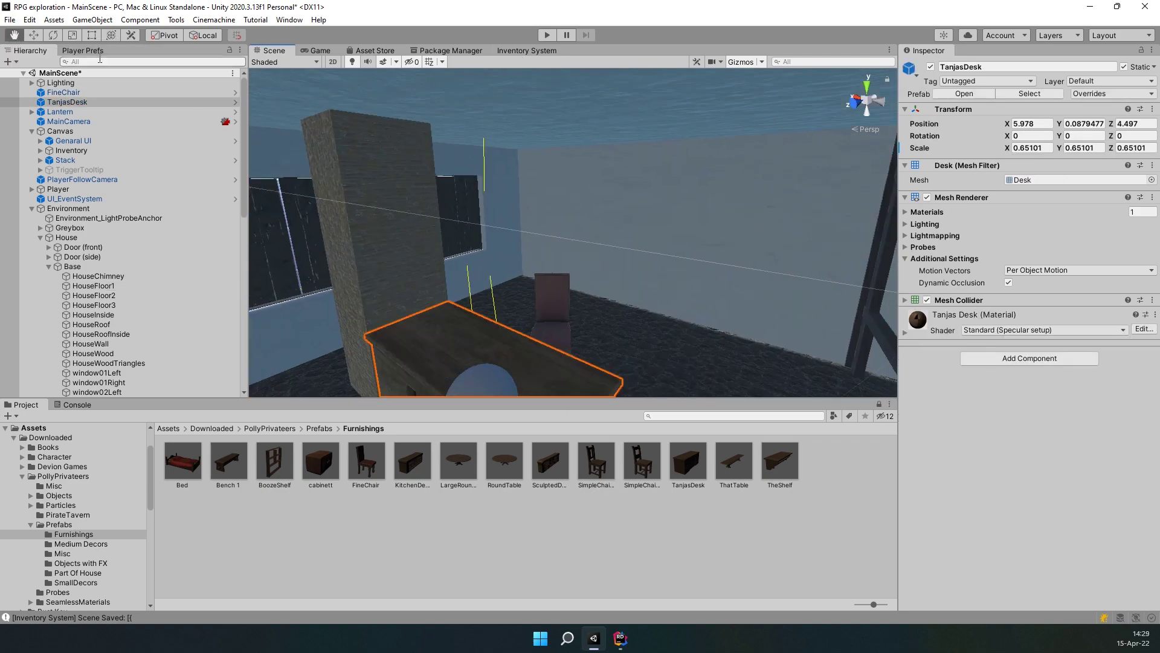
# Add the BoozeShelf prefab and position it upright against the back wall behind the chair
pyautogui.keyDown('alt'); pyautogui.moveTo(663, 291); pyautogui.dragTo(644, 292); pyautogui.keyUp('alt')
pyautogui.moveTo(275, 462); pyautogui.dragTo(616, 315)
pyautogui.moveTo(616, 314); pyautogui.dragTo(614, 328)
pyautogui.moveTo(618, 267); pyautogui.dragTo(617, 267)
pyautogui.moveTo(617, 311); pyautogui.dragTo(613, 313)
pyautogui.keyDown('alt'); pyautogui.moveTo(665, 314); pyautogui.dragTo(589, 317); pyautogui.keyUp('alt')
pyautogui.moveTo(727, 328); pyautogui.dragTo(727, 321)
pyautogui.keyDown('alt'); pyautogui.moveTo(840, 326); pyautogui.dragTo(719, 369); pyautogui.keyUp('alt')
pyautogui.moveTo(664, 362); pyautogui.dragTo(841, 357)
pyautogui.moveTo(587, 284); pyautogui.dragTo(553, 270)
pyautogui.keyDown('alt'); pyautogui.moveTo(725, 236); pyautogui.dragTo(694, 231); pyautogui.keyUp('alt')
pyautogui.click(551, 478)
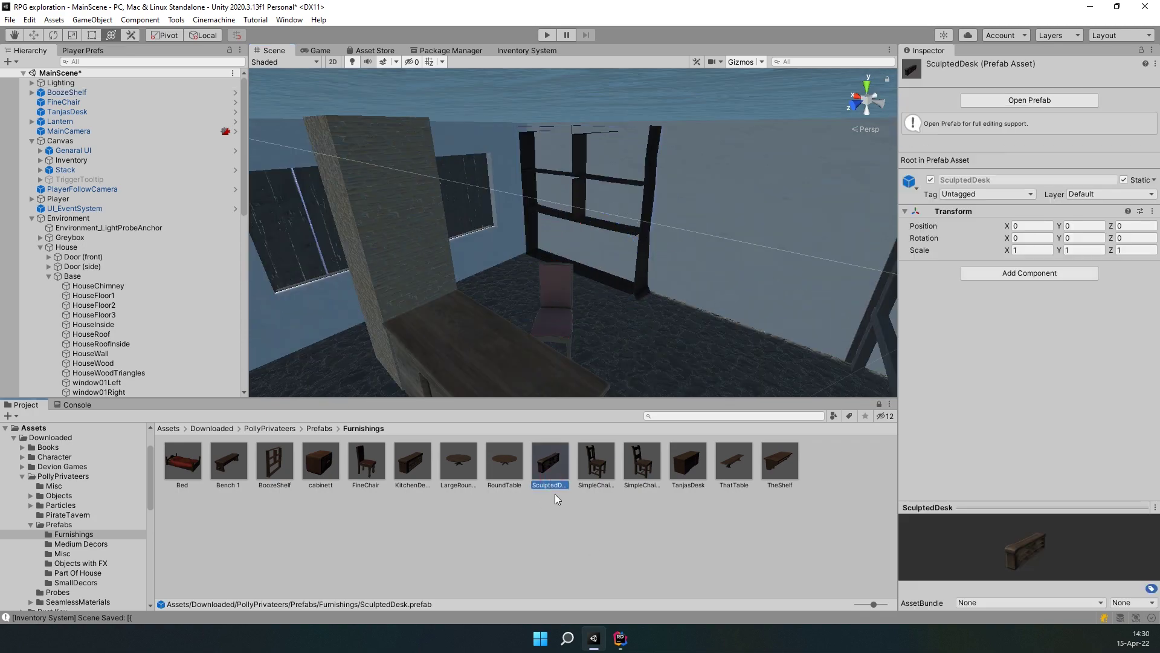
pyautogui.moveTo(777, 266); pyautogui.dragTo(761, 222)
pyautogui.press('Escape')
pyautogui.click(590, 288)
# Move the lantern, desk, chair and booze shelves under the Interior (floor 1) object
pyautogui.moveTo(90, 392); pyautogui.dragTo(88, 315)
pyautogui.scroll(10, 85, 264)
pyautogui.click(49, 276)
pyautogui.click(60, 122)
pyautogui.keyDown('shift'); pyautogui.click(67, 93); pyautogui.keyUp('shift')
pyautogui.click(82, 288)
pyautogui.moveTo(66, 103); pyautogui.dragTo(83, 300)
pyautogui.moveTo(565, 265); pyautogui.dragTo(725, 326)
pyautogui.moveTo(726, 326); pyautogui.dragTo(665, 363, button='right')
pyautogui.press('w')
pyautogui.click(707, 365)
pyautogui.click(665, 363)
pyautogui.moveTo(320, 464); pyautogui.dragTo(325, 469)
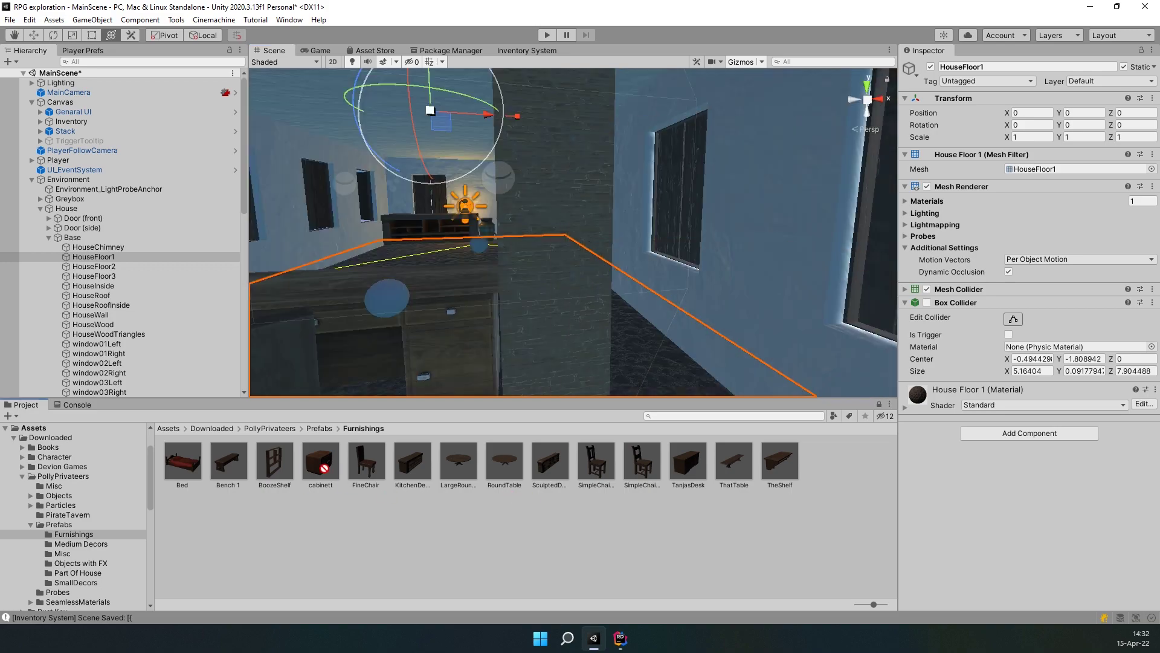
# Undo the last move of the HouseChimney object
pyautogui.click(575, 330)
pyautogui.press('f')
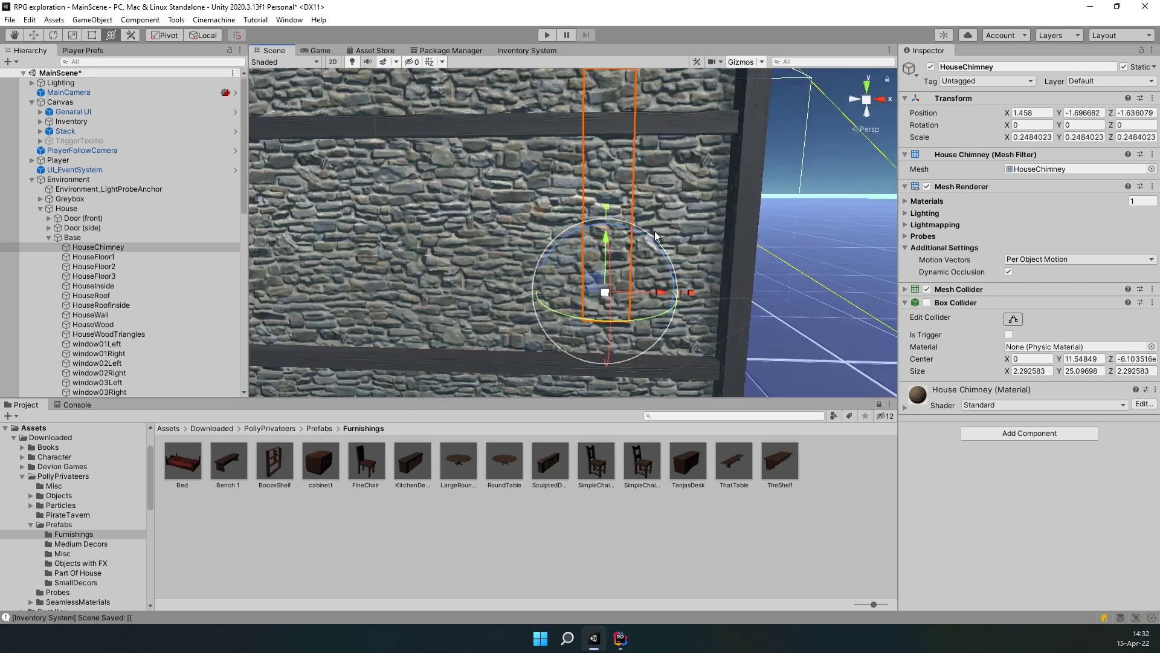
pyautogui.hotkey('ctrl', 'z')
pyautogui.keyDown('alt'); pyautogui.moveTo(631, 246); pyautogui.dragTo(829, 322); pyautogui.keyUp('alt')
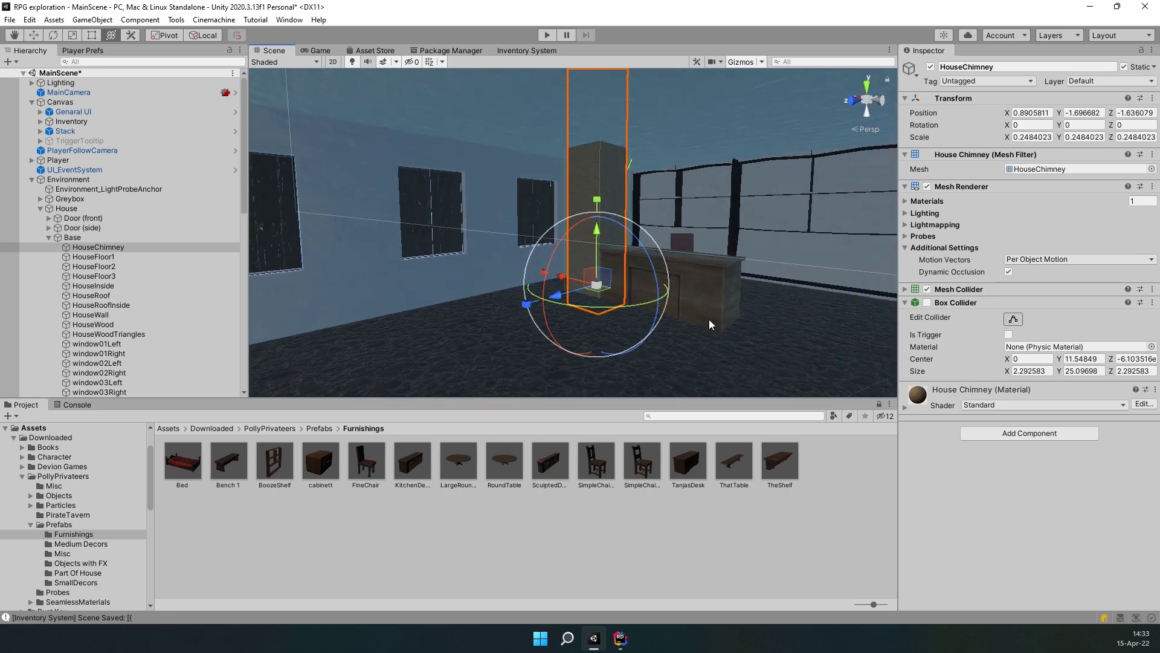
# Add the Bench 1 prefab from Furnishings to the ground-floor room
pyautogui.keyDown('alt'); pyautogui.moveTo(709, 320); pyautogui.dragTo(1058, 326); pyautogui.keyUp('alt')
pyautogui.keyDown('alt'); pyautogui.moveTo(756, 266); pyautogui.dragTo(200, 209); pyautogui.keyUp('alt')
pyautogui.moveTo(227, 460); pyautogui.dragTo(479, 339)
pyautogui.press('q')
pyautogui.scroll(2, 480, 339)
pyautogui.scroll(-1, 479, 339)
# Move Bench 1 under the Interior (floor 1) object
pyautogui.moveTo(66, 92); pyautogui.dragTo(19, 145)
pyautogui.click(121, 245)
pyautogui.press('Left')
pyautogui.rightClick(121, 246)
pyautogui.moveTo(66, 92); pyautogui.dragTo(96, 338)
# Position the bench at X 1.43, Z 0.62, with a scale of about 0.766 and about -90.6° Y rotation
pyautogui.press('y')
pyautogui.moveTo(459, 336); pyautogui.dragTo(617, 303)
pyautogui.moveTo(448, 320); pyautogui.dragTo(543, 317)
pyautogui.moveTo(543, 316)
pyautogui.keyDown('alt'); pyautogui.mouseDown()
pyautogui.moveTo(1010, 269)
pyautogui.moveTo(542, 326)
pyautogui.mouseUp(); pyautogui.keyUp('alt')
pyautogui.keyDown('alt'); pyautogui.moveTo(668, 320); pyautogui.dragTo(667, 351); pyautogui.keyUp('alt')
pyautogui.scroll(-2, 599, 360)
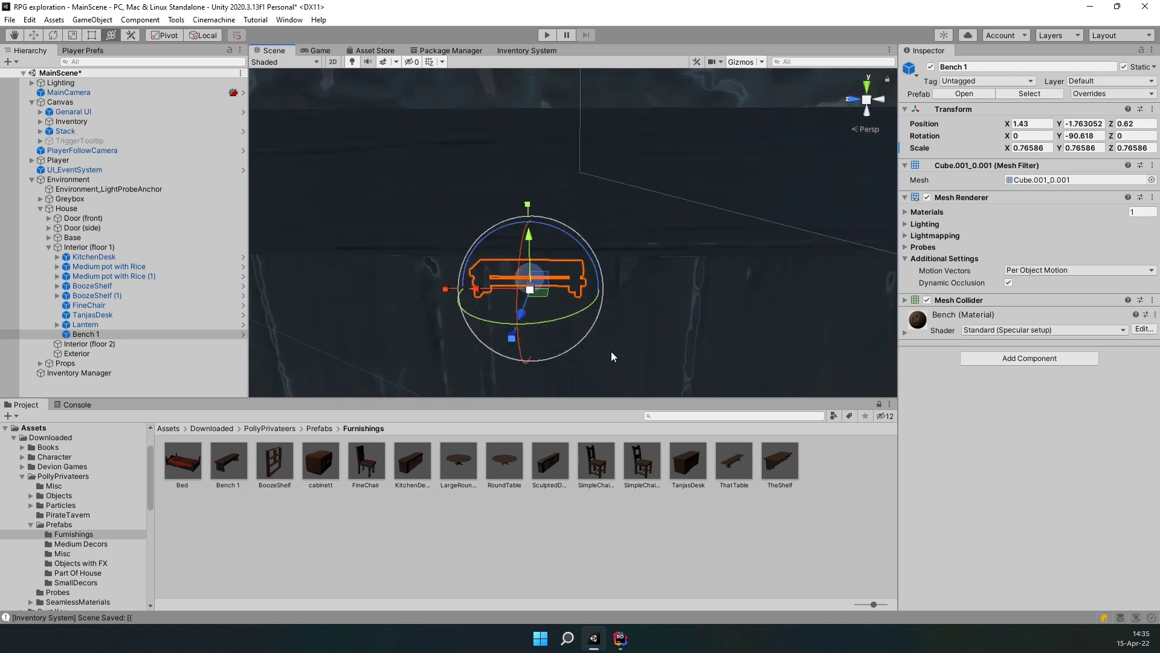
# Place TheShelf prefab on the wall beside the window, rotated 90° on Y and scaled to 0.84
pyautogui.keyDown('alt'); pyautogui.moveTo(599, 360); pyautogui.dragTo(509, 233); pyautogui.keyUp('alt')
pyautogui.moveTo(779, 460); pyautogui.dragTo(515, 187)
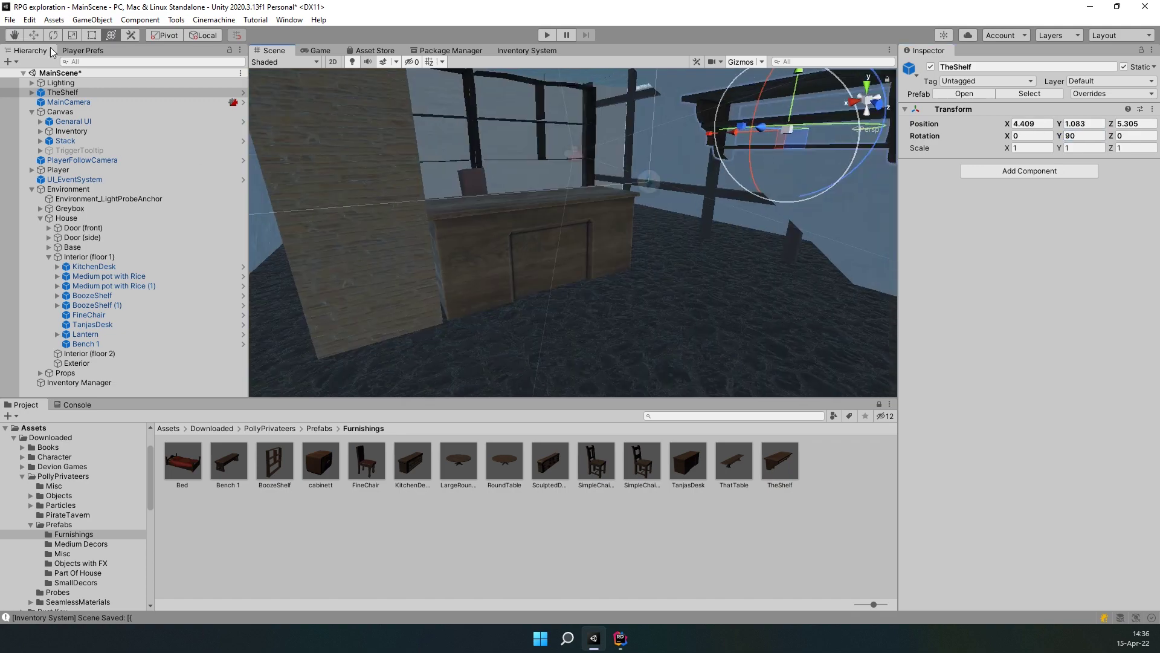
pyautogui.press('f')
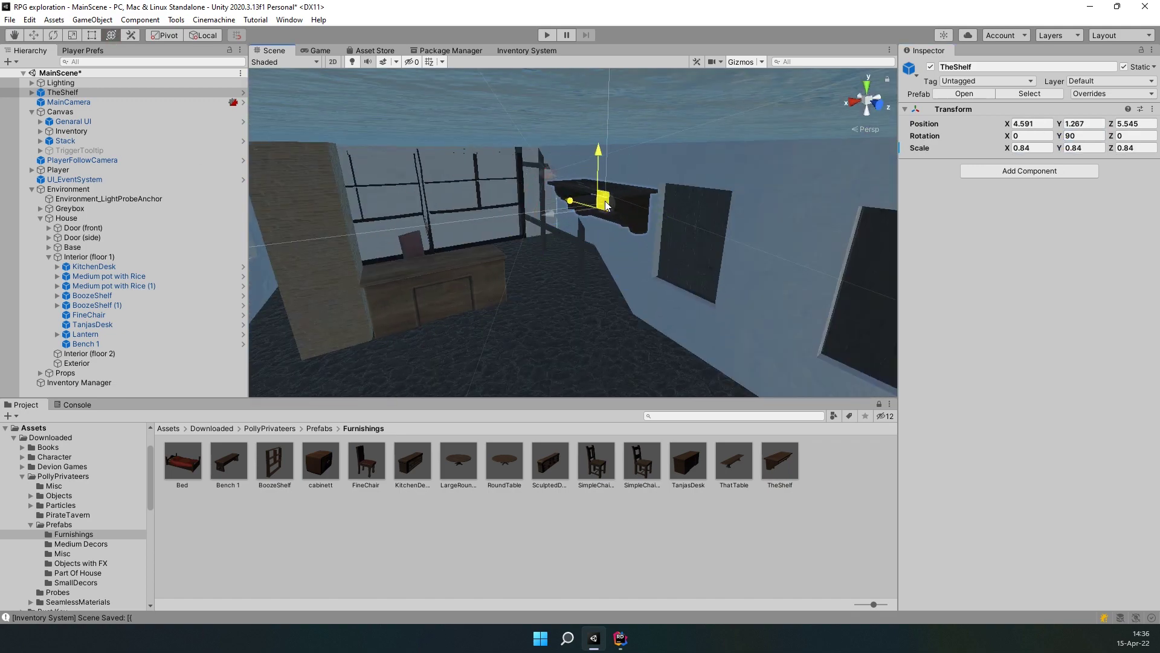
pyautogui.moveTo(607, 208); pyautogui.dragTo(607, 211)
pyautogui.keyDown('alt'); pyautogui.moveTo(607, 212); pyautogui.dragTo(420, 243, button='right'); pyautogui.keyUp('alt')
pyautogui.moveTo(419, 244); pyautogui.dragTo(786, 274, button='middle')
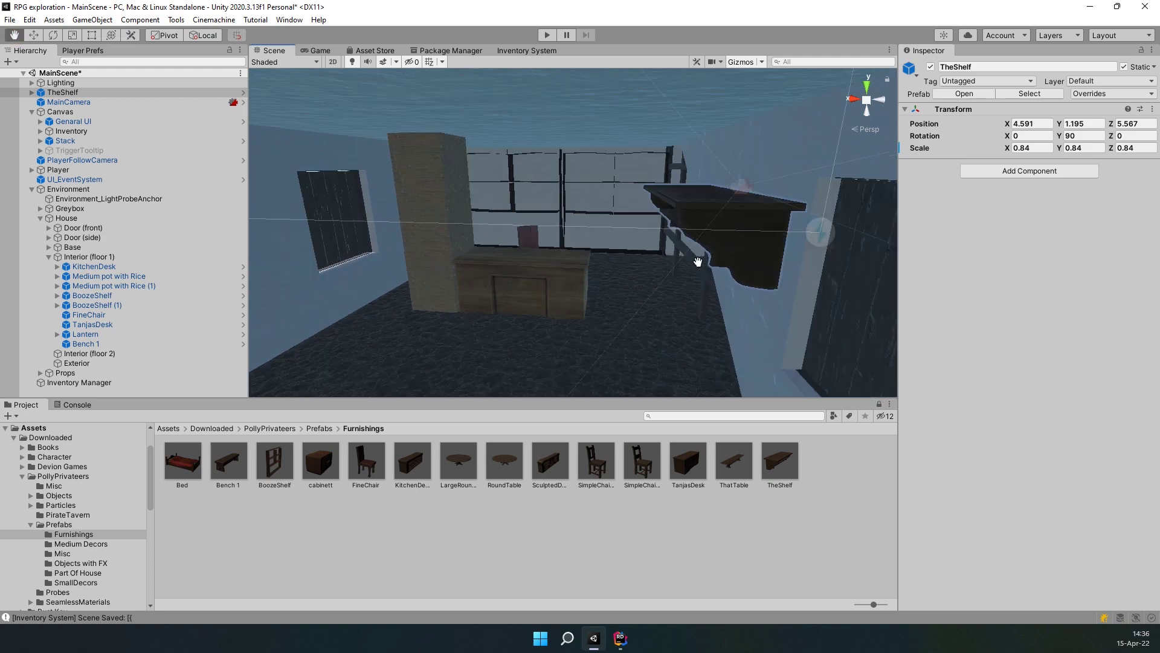
# Fine-tune TheShelf's position so it sits properly against the wall
pyautogui.keyDown('alt'); pyautogui.moveTo(785, 274); pyautogui.dragTo(330, 108); pyautogui.keyUp('alt')
pyautogui.keyDown('alt'); pyautogui.moveTo(588, 329); pyautogui.dragTo(725, 327); pyautogui.keyUp('alt')
pyautogui.moveTo(341, 206); pyautogui.dragTo(317, 219)
pyautogui.keyDown('alt'); pyautogui.moveTo(544, 266); pyautogui.dragTo(483, 264); pyautogui.keyUp('alt')
pyautogui.moveTo(366, 189); pyautogui.dragTo(356, 197)
pyautogui.keyDown('alt'); pyautogui.moveTo(423, 254); pyautogui.dragTo(284, 254); pyautogui.keyUp('alt')
pyautogui.moveTo(552, 189); pyautogui.dragTo(559, 189)
pyautogui.keyDown('alt'); pyautogui.moveTo(314, 260); pyautogui.dragTo(682, 266); pyautogui.keyUp('alt')
pyautogui.keyDown('alt'); pyautogui.moveTo(681, 267); pyautogui.dragTo(477, 254, button='right'); pyautogui.keyUp('alt')
pyautogui.moveTo(459, 242); pyautogui.dragTo(431, 250)
pyautogui.keyDown('alt'); pyautogui.moveTo(725, 305); pyautogui.dragTo(609, 327); pyautogui.keyUp('alt')
pyautogui.keyDown('alt'); pyautogui.moveTo(609, 326); pyautogui.dragTo(332, 207, button='right'); pyautogui.keyUp('alt')
pyautogui.keyDown('alt'); pyautogui.moveTo(502, 326); pyautogui.dragTo(354, 337); pyautogui.keyUp('alt')
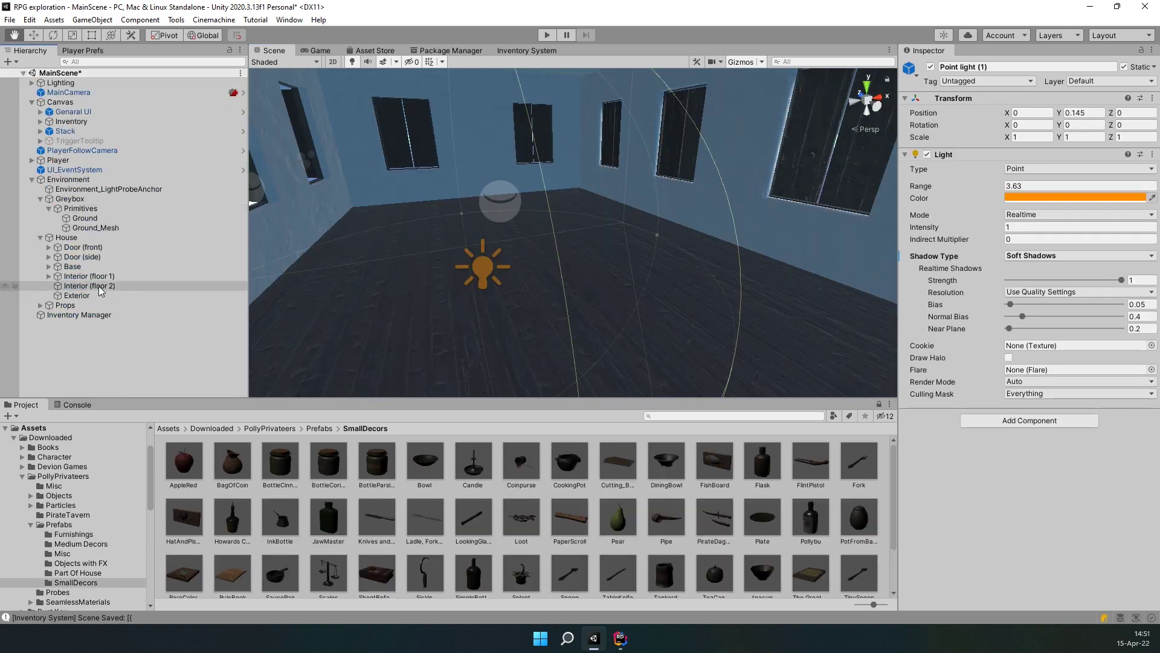
# Place the first Furnishings prefab on the upper floor inside the house
pyautogui.click(73, 534)
pyautogui.moveTo(184, 470); pyautogui.dragTo(580, 260)
pyautogui.click(111, 35)
pyautogui.moveTo(544, 238); pyautogui.dragTo(399, 205)
pyautogui.keyDown('alt'); pyautogui.moveTo(423, 242); pyautogui.dragTo(544, 236); pyautogui.keyUp('alt')
pyautogui.click(13, 36)
pyautogui.moveTo(459, 275); pyautogui.dragTo(632, 284)
# Position the placed furnishing on the upper floor and set its Y rotation to -90
pyautogui.press('w')
pyautogui.moveTo(508, 254)
pyautogui.mouseDown()
pyautogui.moveTo(530, 257)
pyautogui.moveTo(521, 264)
pyautogui.mouseUp()
pyautogui.keyDown('alt'); pyautogui.moveTo(610, 290); pyautogui.dragTo(574, 281); pyautogui.keyUp('alt')
pyautogui.moveTo(514, 260); pyautogui.dragTo(531, 254)
pyautogui.click(1083, 135)
pyautogui.write('-90')
pyautogui.click(519, 265)
pyautogui.keyDown('alt'); pyautogui.moveTo(634, 305); pyautogui.dragTo(583, 272); pyautogui.keyUp('alt')
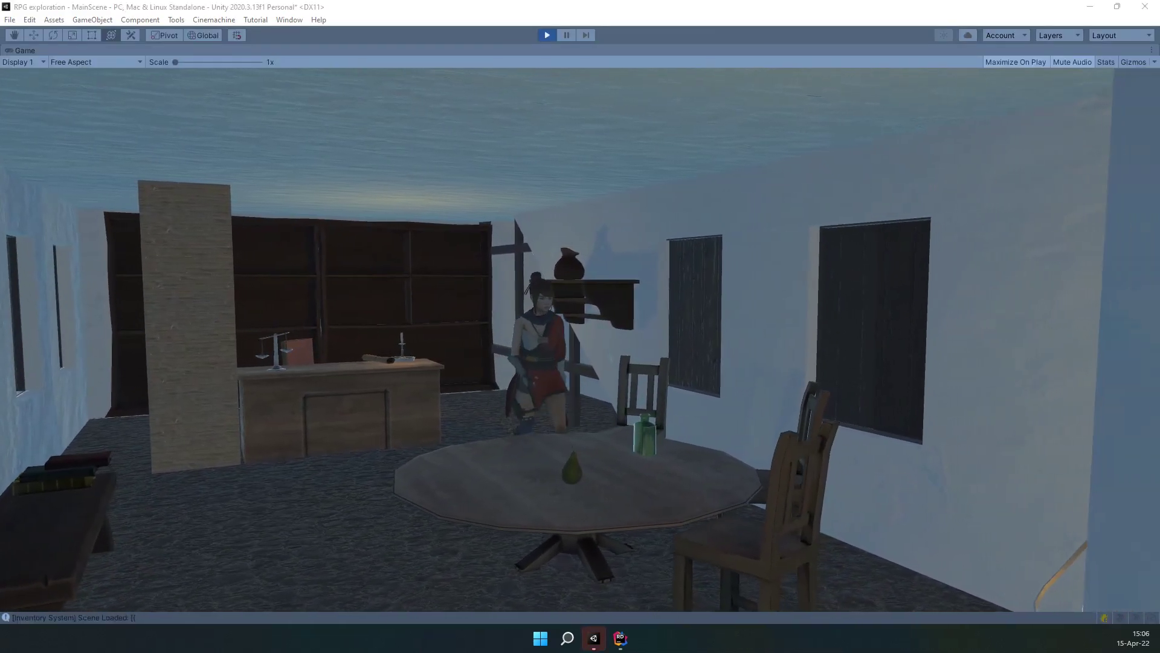
# Walk and jump around the furnished ground-floor interior in the running game
pyautogui.press('s')
pyautogui.press('space')
pyautogui.press('space')
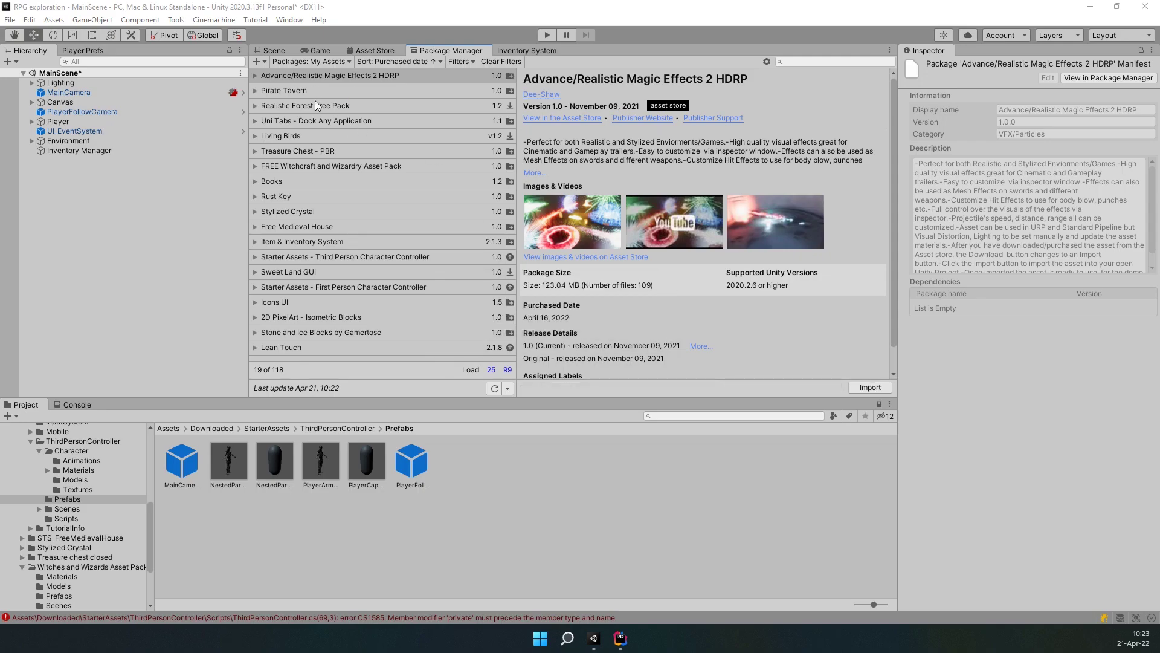
# Download the Realistic Forest Tree Pack from the purchased asset packages
pyautogui.click(305, 105)
pyautogui.click(855, 387)
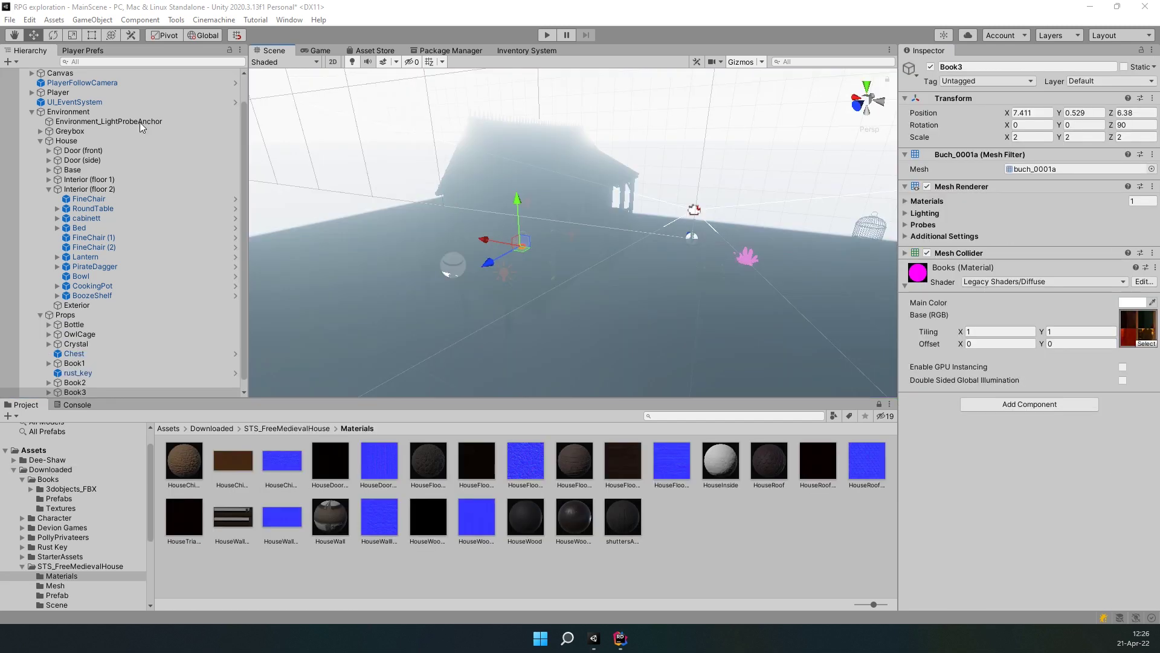
# Lower the emission intensity of the Directional Light
pyautogui.click(39, 140)
pyautogui.scroll(3, 85, 151)
pyautogui.click(83, 92)
pyautogui.moveTo(738, 281)
pyautogui.keyDown('alt'); pyautogui.mouseDown()
pyautogui.moveTo(1053, 281)
pyautogui.moveTo(727, 280)
pyautogui.mouseUp(); pyautogui.keyUp('alt')
pyautogui.press('f')
pyautogui.keyDown('alt'); pyautogui.moveTo(892, 153); pyautogui.dragTo(645, 214); pyautogui.keyUp('alt')
pyautogui.scroll(-10, 648, 216)
pyautogui.click(914, 173)
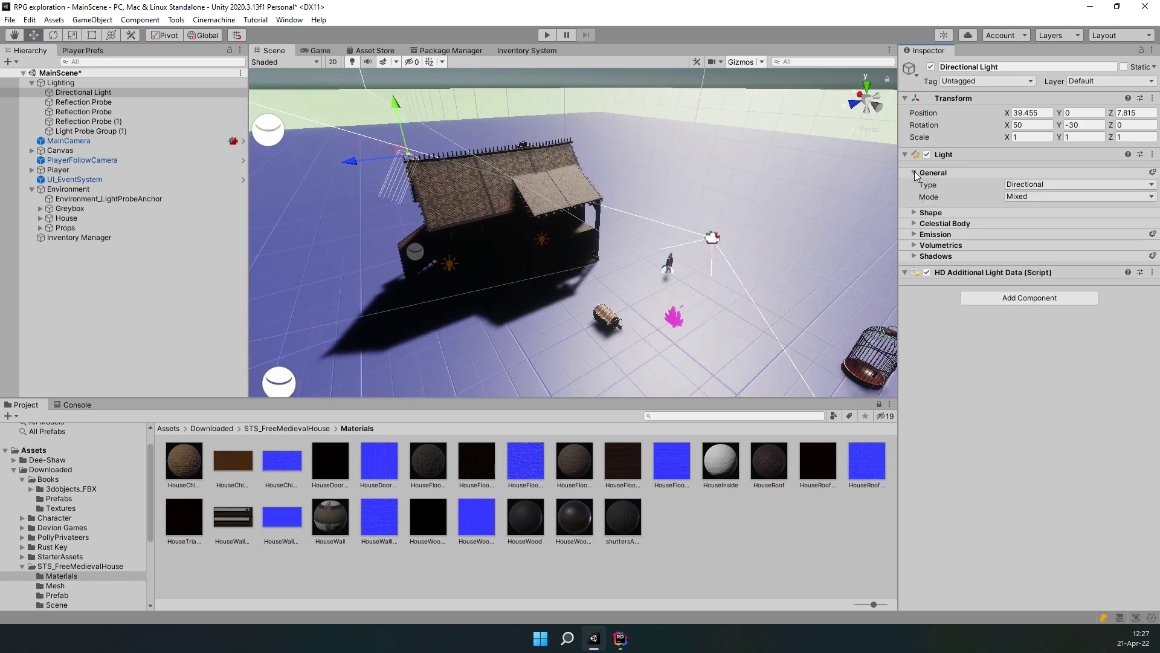
pyautogui.click(915, 173)
pyautogui.click(925, 205)
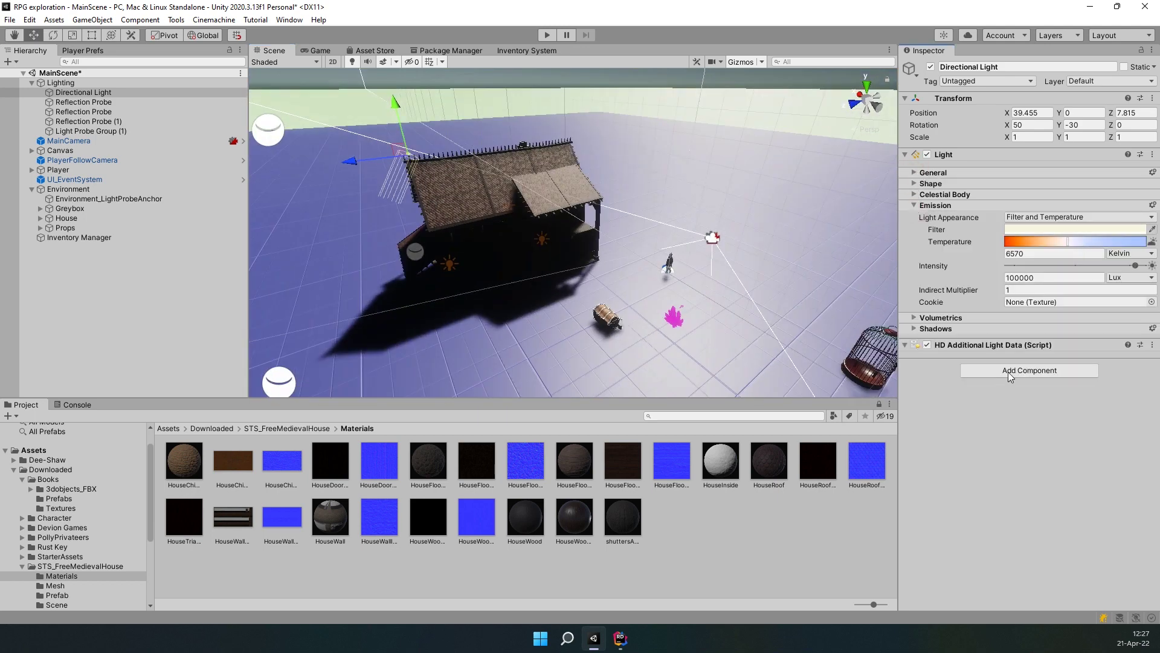
pyautogui.moveTo(1118, 266); pyautogui.dragTo(1074, 266)
pyautogui.keyDown('alt'); pyautogui.moveTo(637, 276); pyautogui.dragTo(483, 298); pyautogui.keyUp('alt')
pyautogui.click(931, 340)
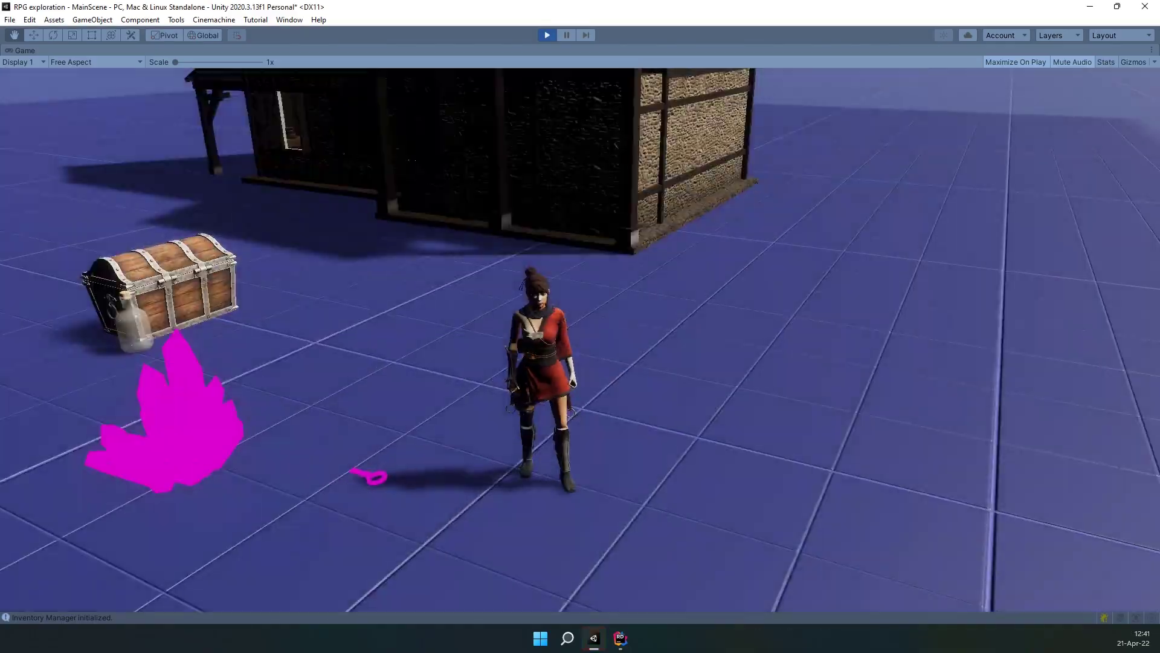
# Walk around the outside of the house in the running game to check the lighting
pyautogui.press('w')
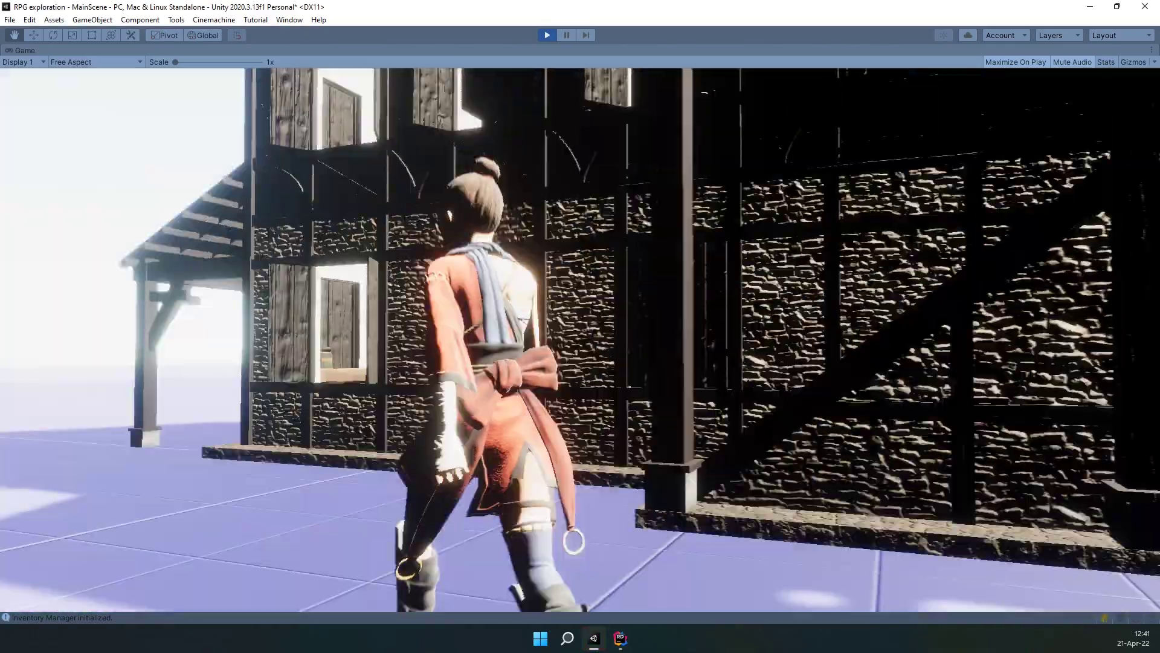
pyautogui.press('a')
pyautogui.press('s')
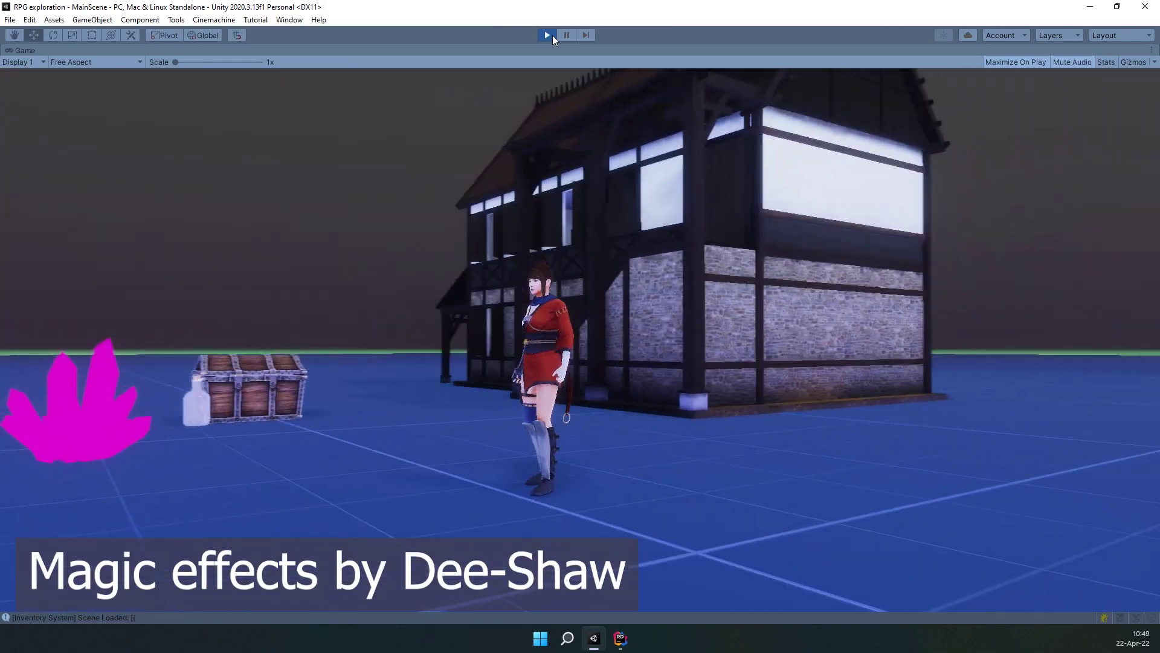
# Cast the short spell repeatedly outside the house in the running game to check its effects
pyautogui.press('1')
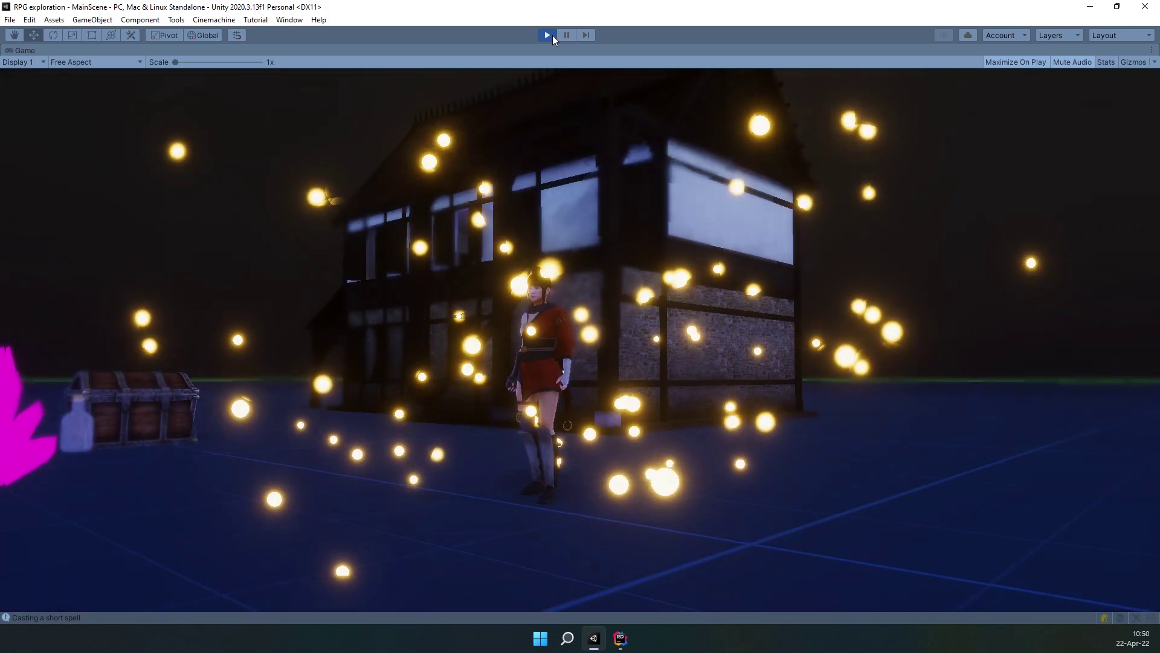
pyautogui.press('d')
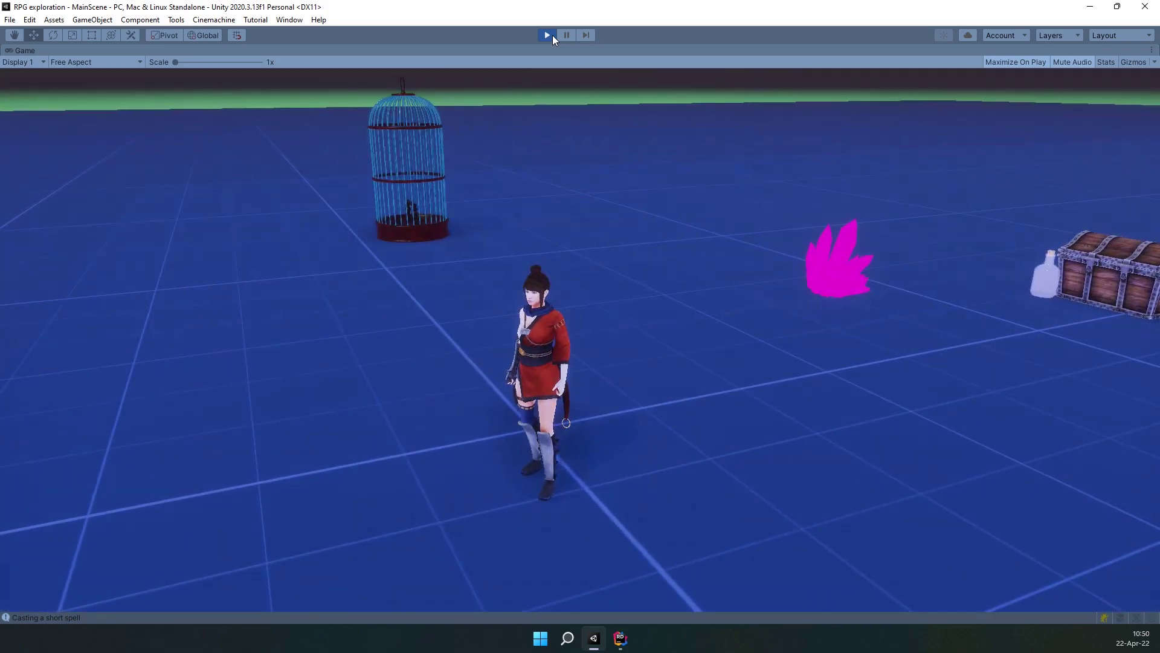
pyautogui.press('1')
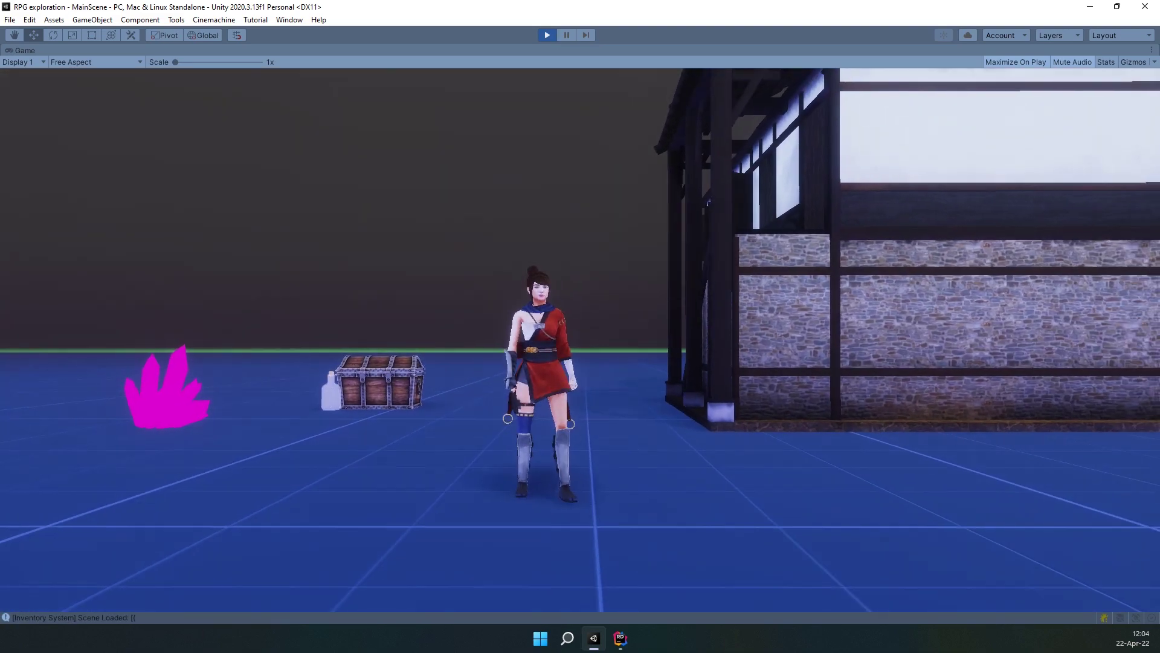
pyautogui.press('1')
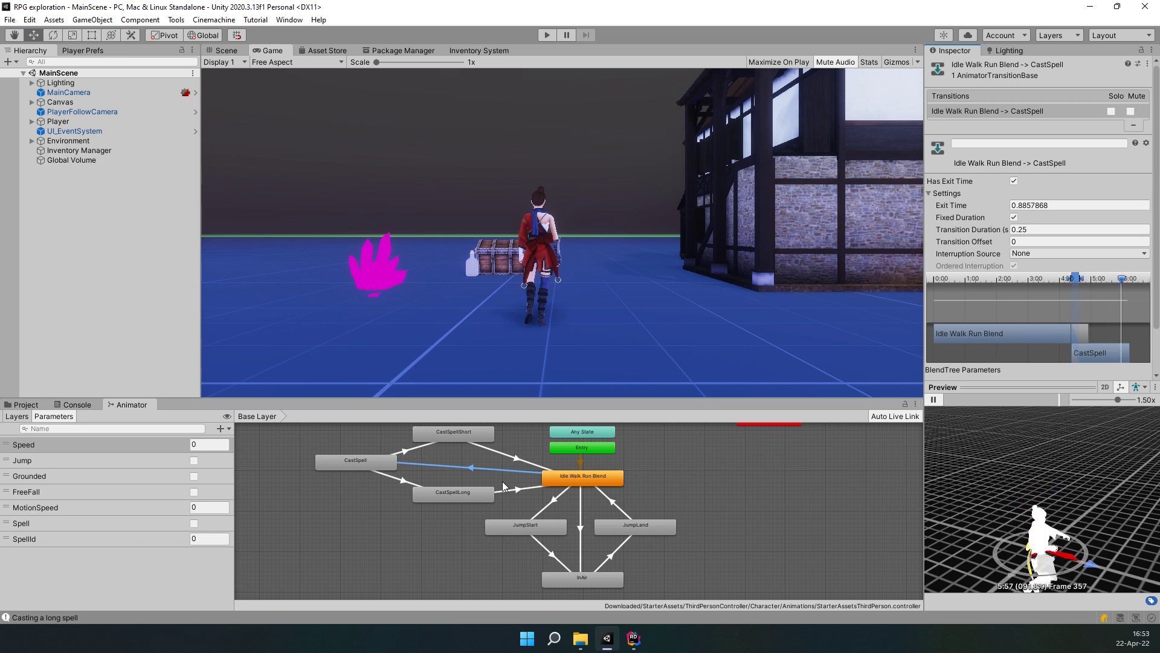
# Inspect the transition from CastSpell to CastSpellLong and check the character's casting animation in the running game
pyautogui.click(400, 485)
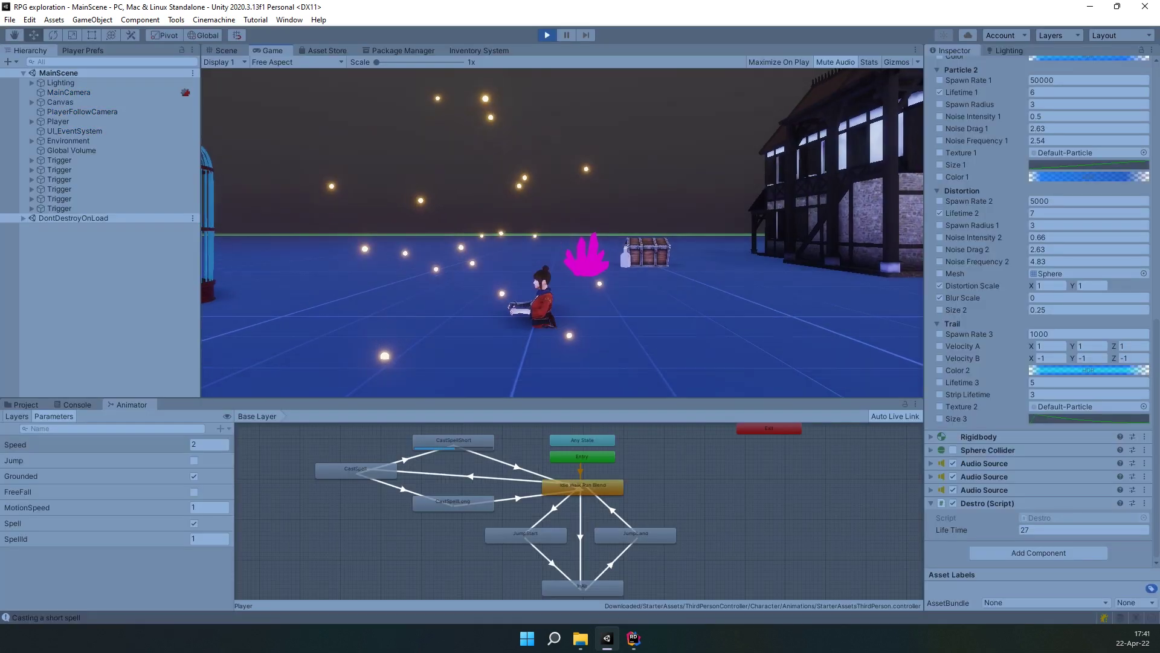
pyautogui.press('a')
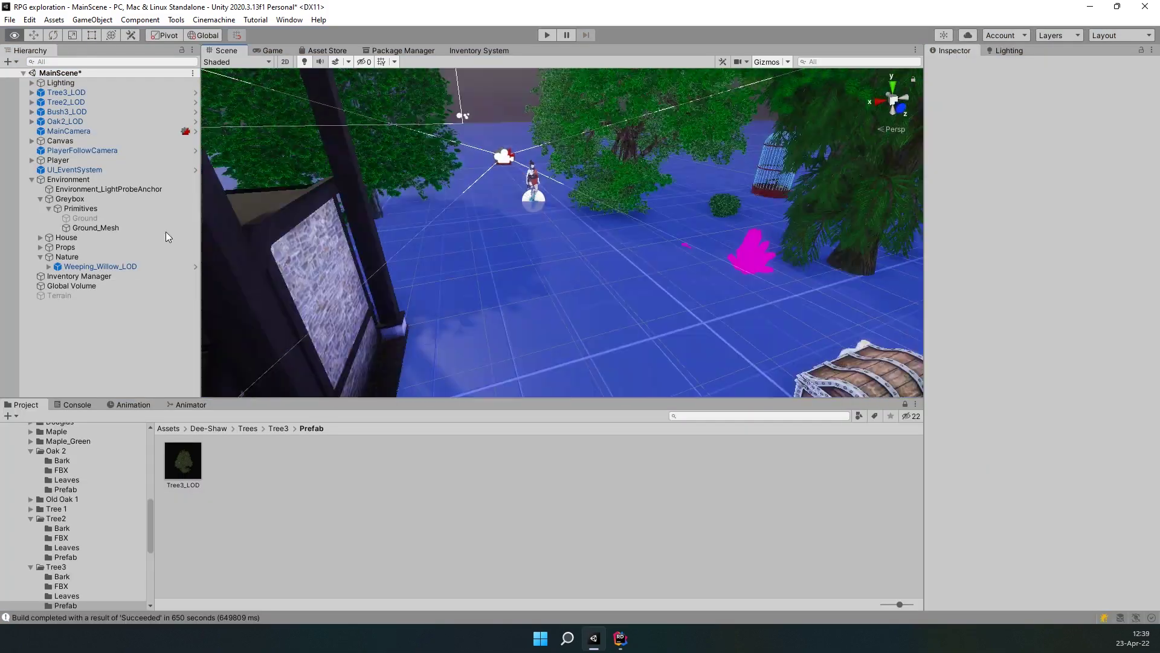
pyautogui.moveTo(632, 203); pyautogui.dragTo(547, 290, button='right')
pyautogui.moveTo(792, 180); pyautogui.dragTo(679, 252, button='right')
pyautogui.click(276, 429)
pyautogui.click(247, 429)
pyautogui.doubleClick(687, 466)
pyautogui.doubleClick(320, 466)
pyautogui.moveTo(182, 469); pyautogui.dragTo(386, 469)
# Place another Tree3_LOD prefab from the Tree3 folder in the scene near the existing trees
pyautogui.click(277, 430)
pyautogui.click(241, 431)
pyautogui.doubleClick(737, 466)
pyautogui.doubleClick(320, 470)
pyautogui.moveTo(182, 463); pyautogui.dragTo(330, 346)
pyautogui.moveTo(330, 346); pyautogui.dragTo(432, 355, button='right')
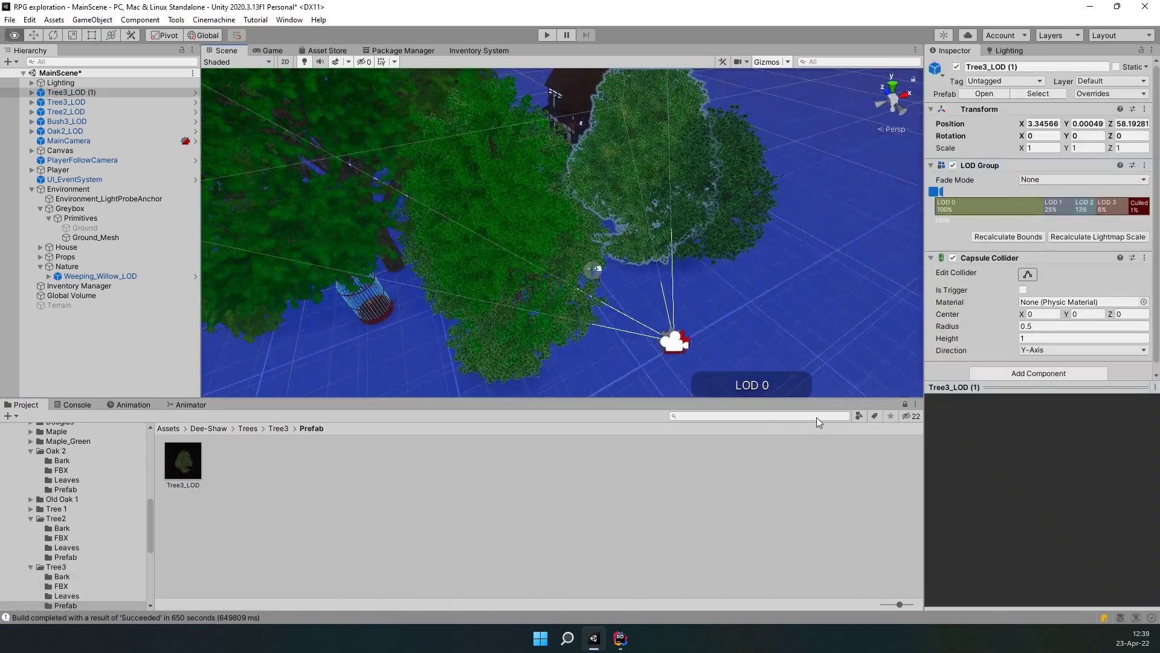
# Move the new Tree3_LOD (1) to a different spot on the ground
pyautogui.moveTo(805, 406); pyautogui.dragTo(810, 409, button='right')
pyautogui.moveTo(785, 91); pyautogui.dragTo(246, 319)
pyautogui.scroll(10, 121, 332)
pyautogui.click(48, 324)
pyautogui.click(66, 296)
pyautogui.click(72, 93)
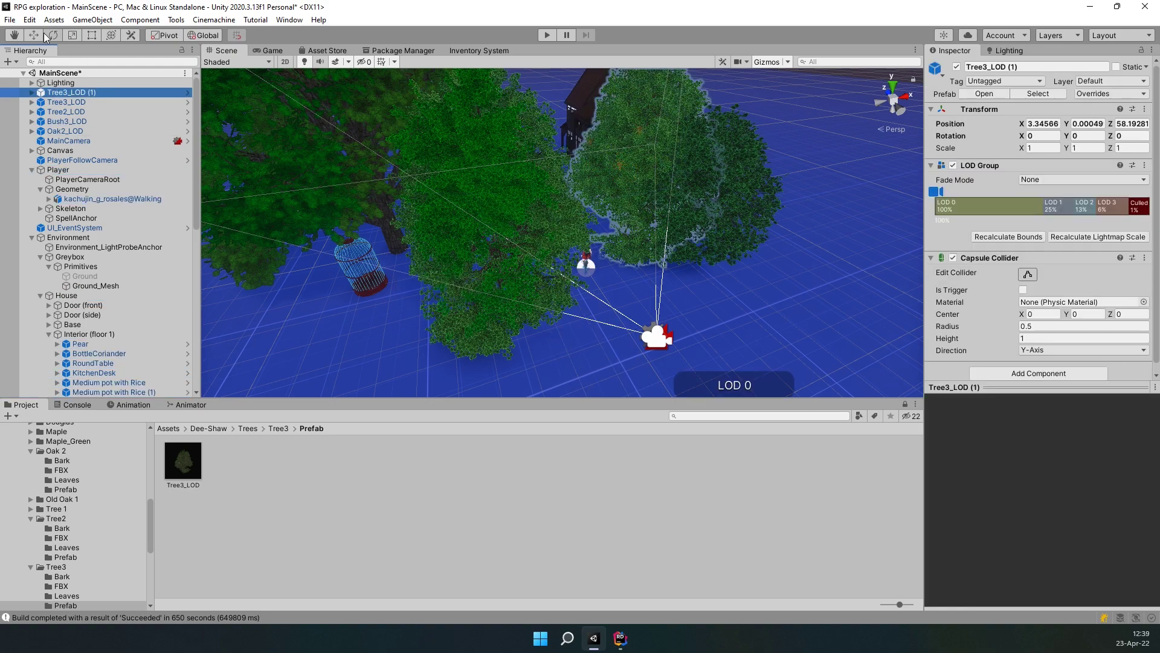
pyautogui.click(37, 35)
pyautogui.moveTo(650, 245); pyautogui.dragTo(540, 123)
pyautogui.keyDown('alt'); pyautogui.moveTo(433, 316); pyautogui.dragTo(746, 246); pyautogui.keyUp('alt')
# Fine-tune the tree placement on the ground with two further moves
pyautogui.click(590, 278)
pyautogui.moveTo(584, 266); pyautogui.dragTo(305, 348)
pyautogui.scroll(-5, 518, 363)
pyautogui.keyDown('alt'); pyautogui.moveTo(518, 362); pyautogui.dragTo(290, 326); pyautogui.keyUp('alt')
pyautogui.scroll(4, 482, 295)
pyautogui.moveTo(353, 335); pyautogui.dragTo(461, 206)
pyautogui.keyDown('alt'); pyautogui.moveTo(461, 254); pyautogui.dragTo(757, 238); pyautogui.keyUp('alt')
pyautogui.moveTo(758, 238); pyautogui.dragTo(822, 231, button='right')
# Try to move the Birdcage_LOD1 mesh of the owl cage, and undo the recent changes
pyautogui.click(845, 227)
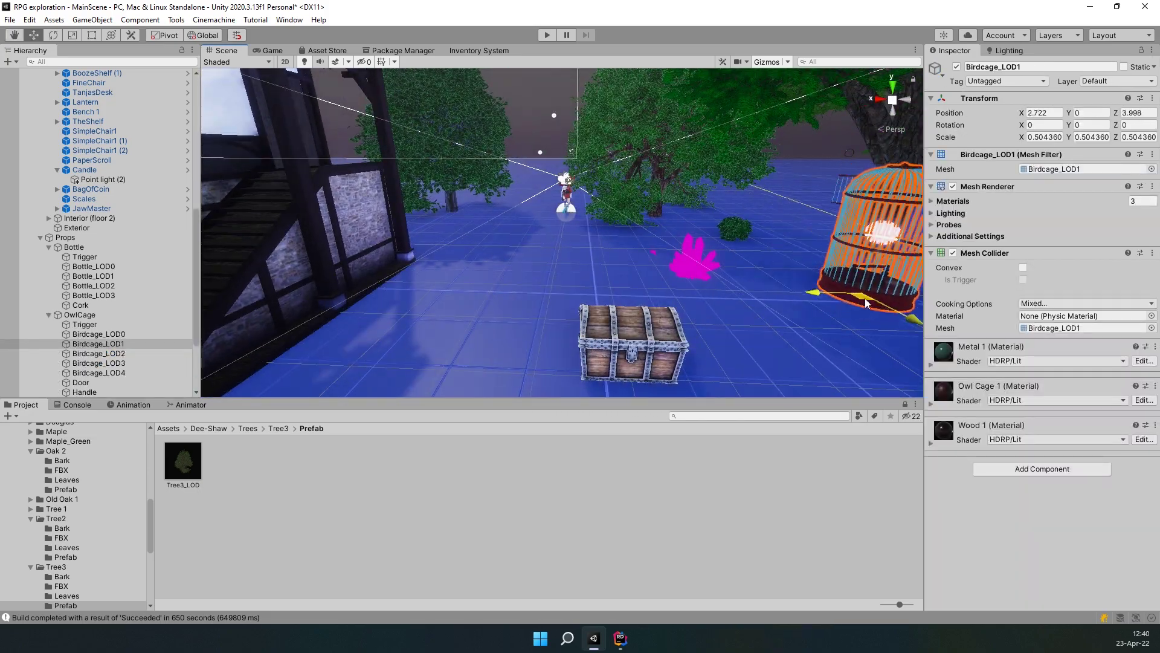
pyautogui.moveTo(867, 301); pyautogui.dragTo(890, 296)
pyautogui.keyDown('alt'); pyautogui.moveTo(890, 296); pyautogui.dragTo(685, 272); pyautogui.keyUp('alt')
pyautogui.click(726, 334)
pyautogui.scroll(-2, 726, 333)
pyautogui.hotkey('ctrl', 'z')
pyautogui.hotkey('ctrl', 'z')
pyautogui.hotkey('ctrl', 'z')
pyautogui.click(100, 363)
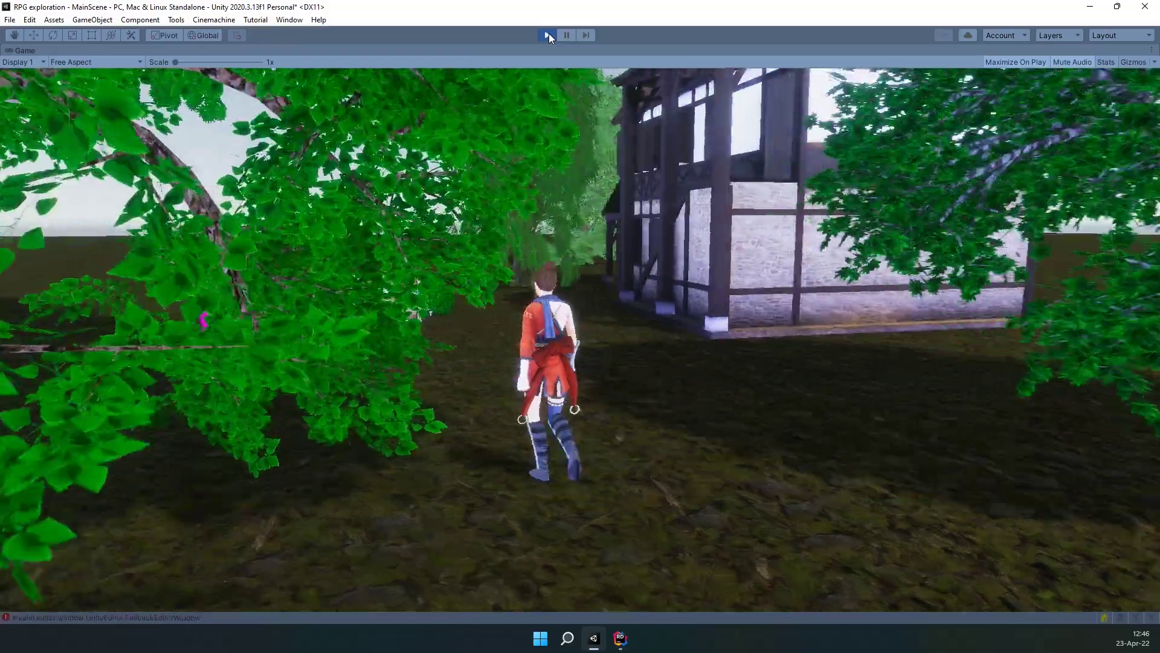
# Walk past the trees, treasure chest and house exterior in the running game to check the outdoor scene
pyautogui.press('w')
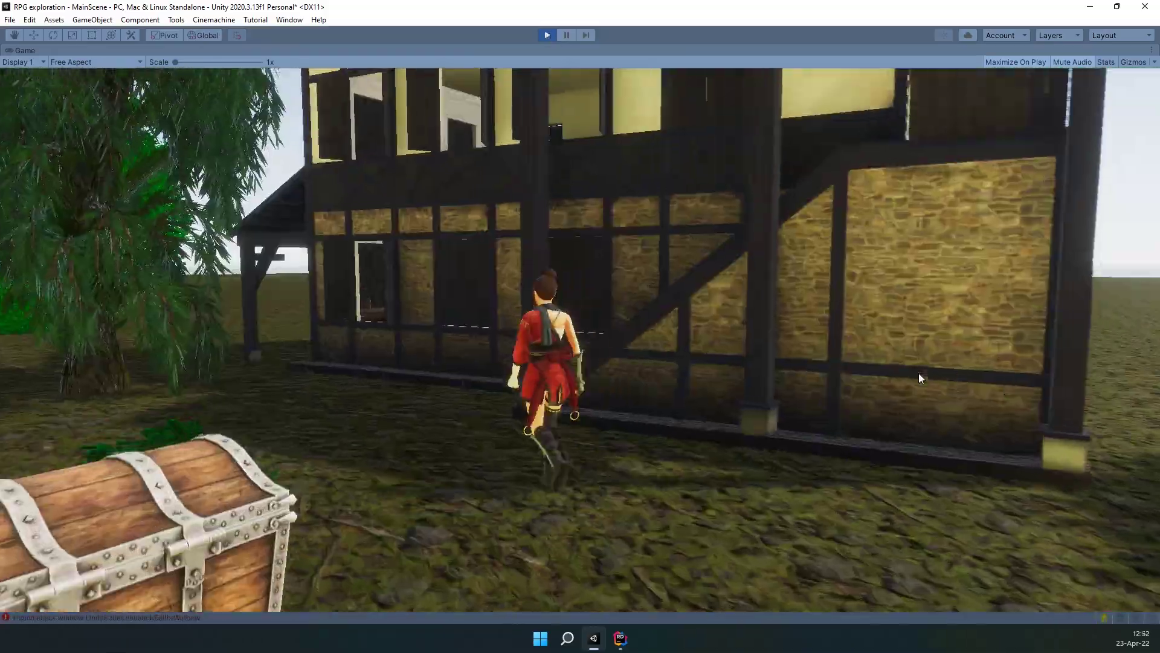
pyautogui.press('w')
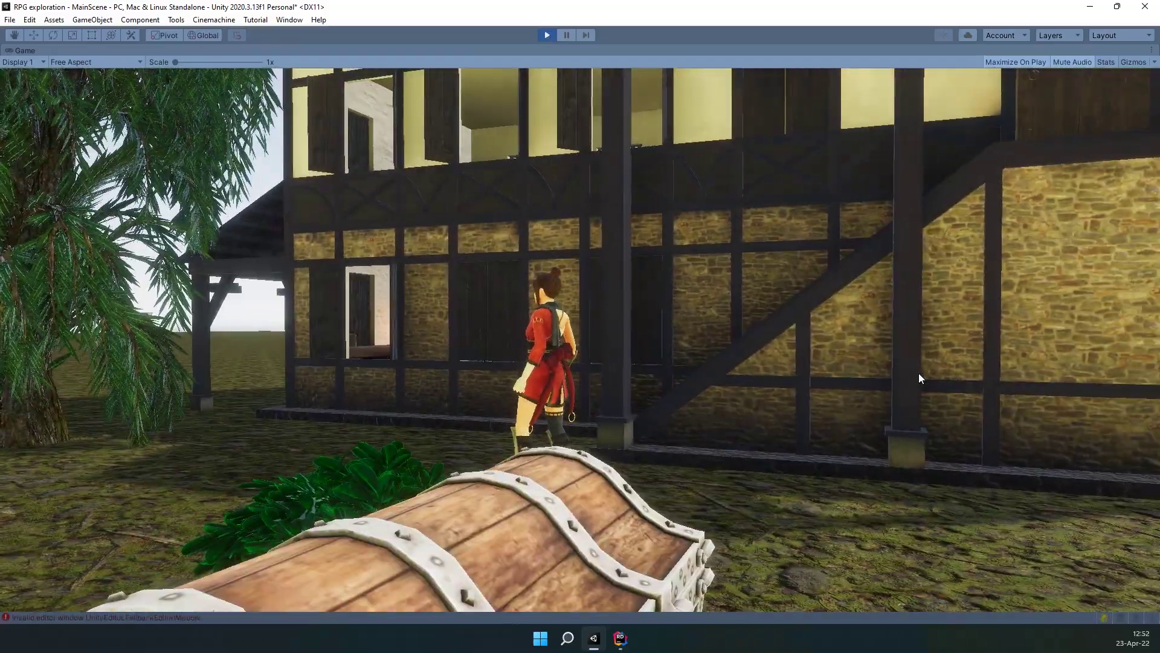
pyautogui.press('w')
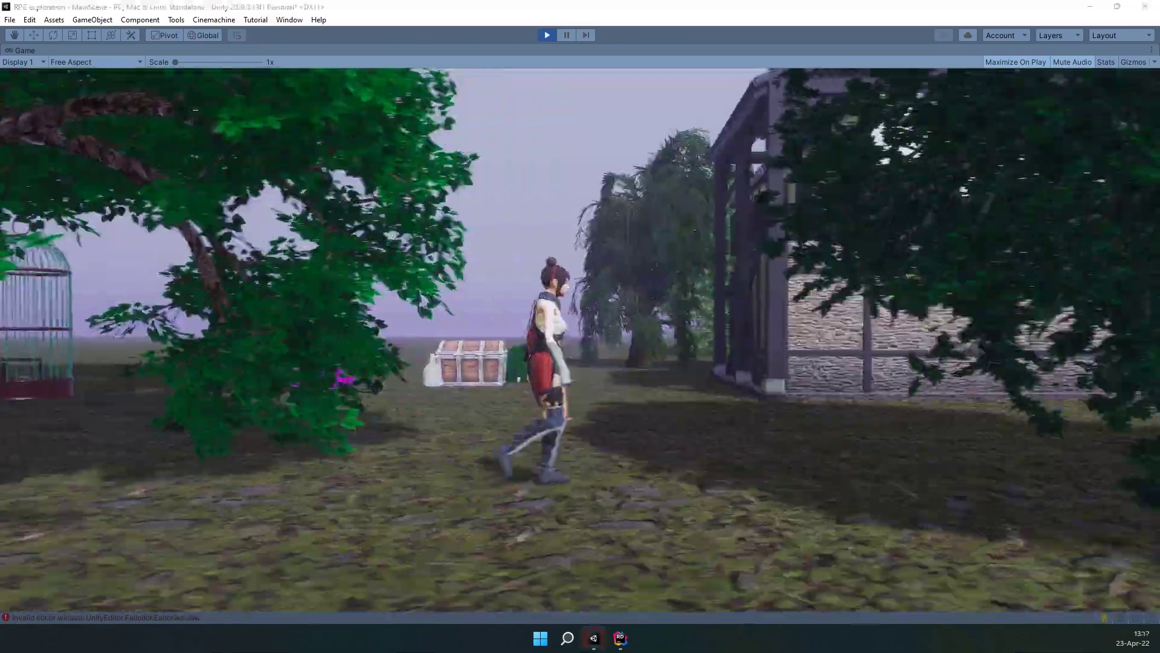
pyautogui.press('w')
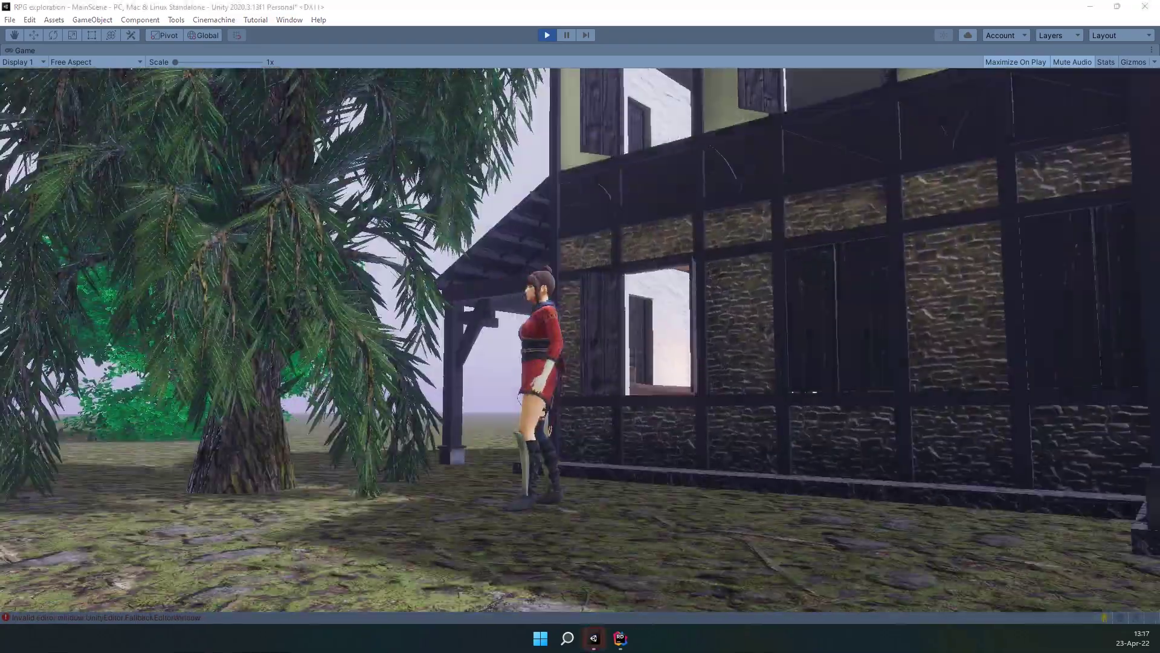
pyautogui.press('w')
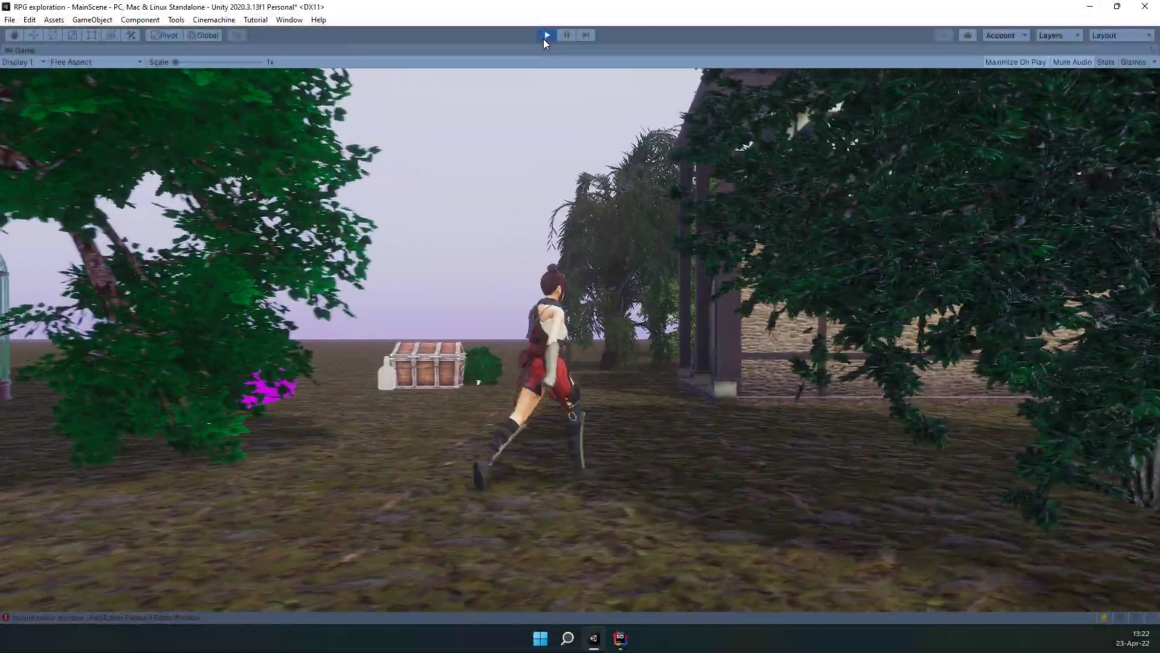
pyautogui.press('w')
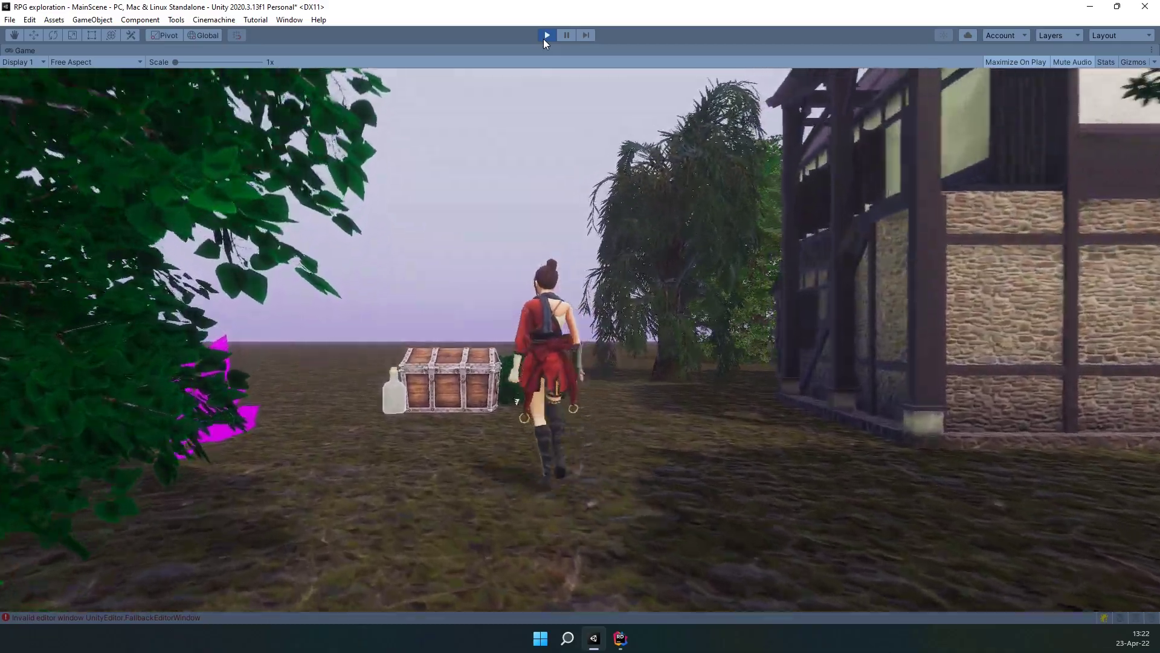
pyautogui.press('w')
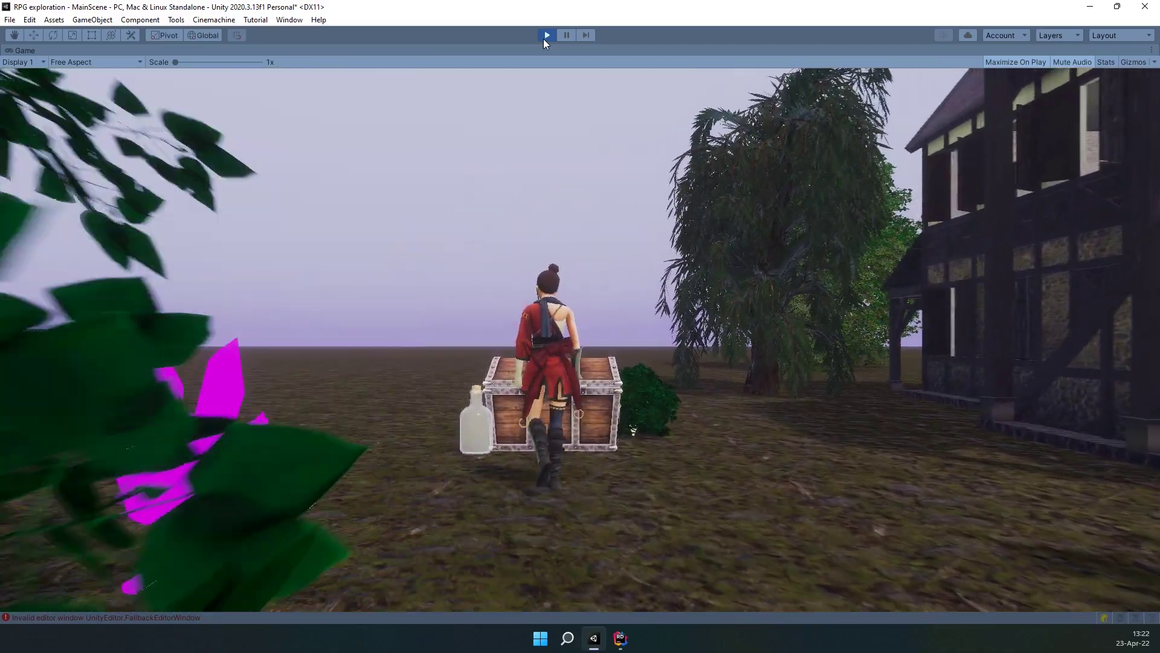
# Walk through the furnished upper floor of the house in the running game
pyautogui.press('a')
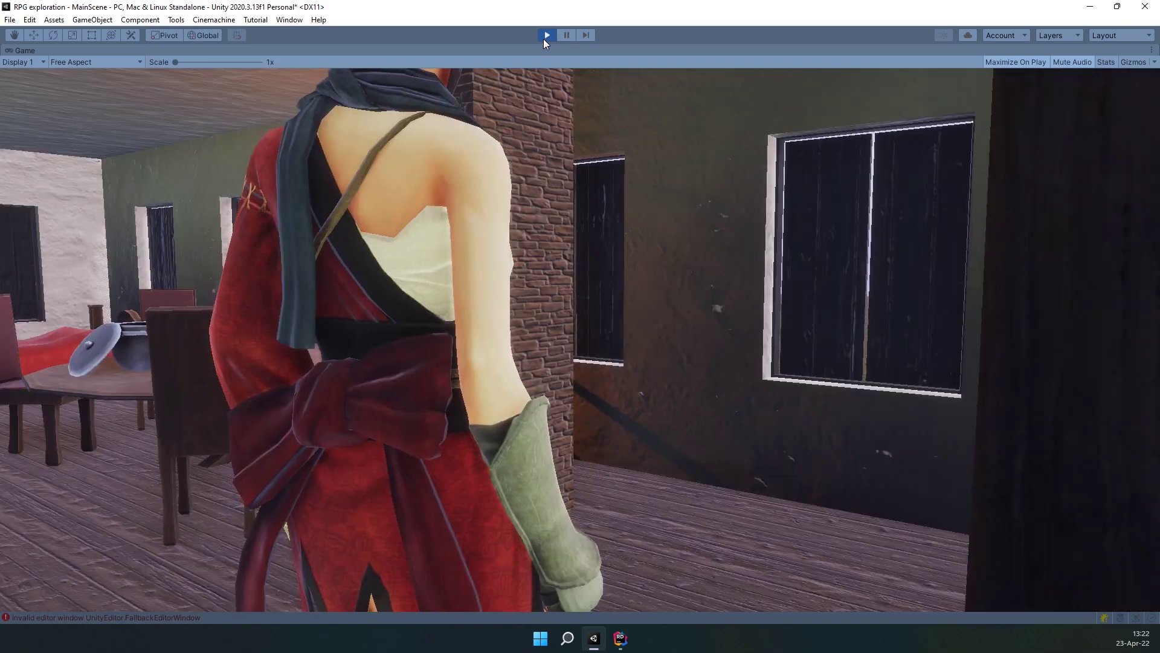
pyautogui.press('w')
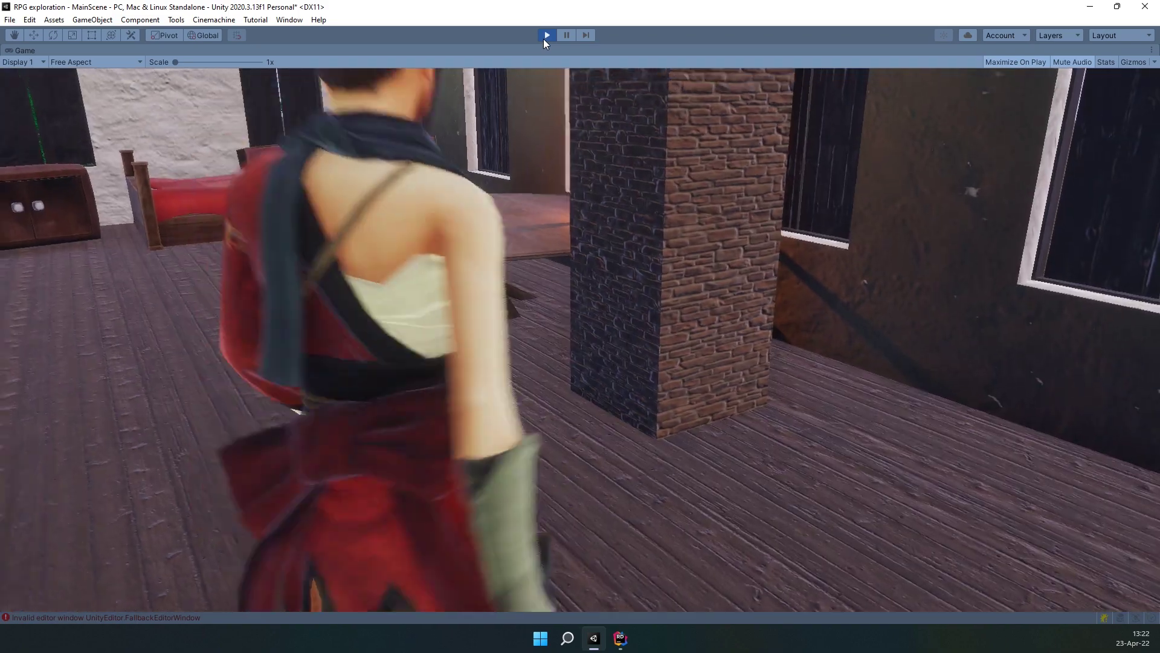
pyautogui.press('w')
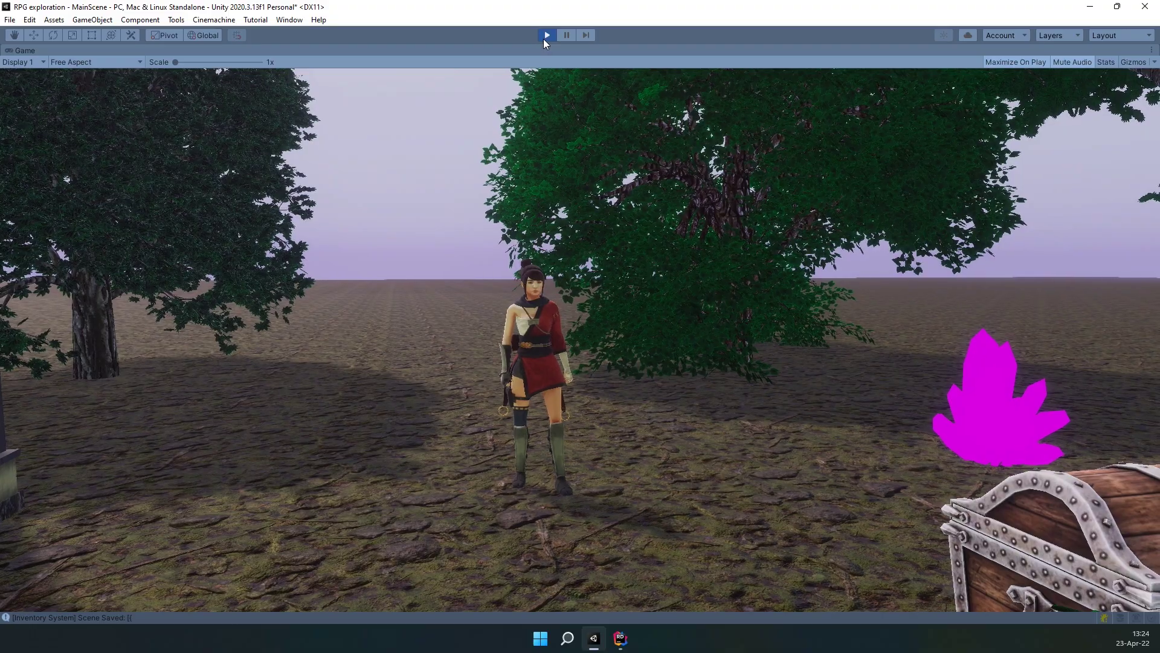
# Cast the short spell and the long spell outdoors in the running game to check their effects
pyautogui.press('1')
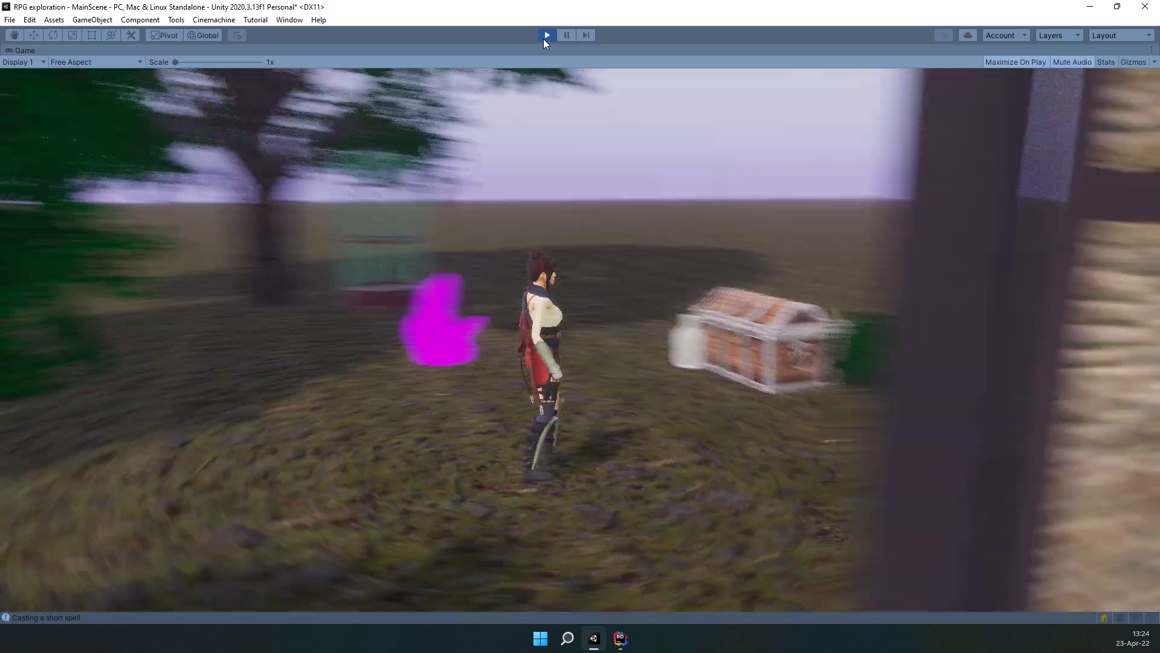
pyautogui.press('2')
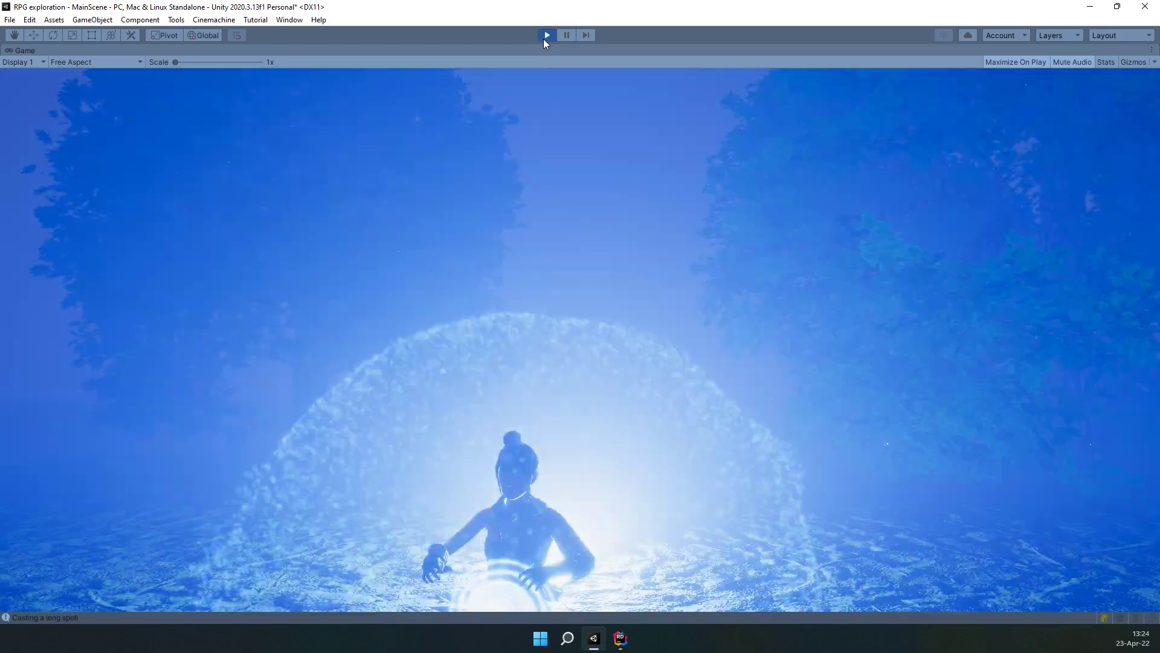